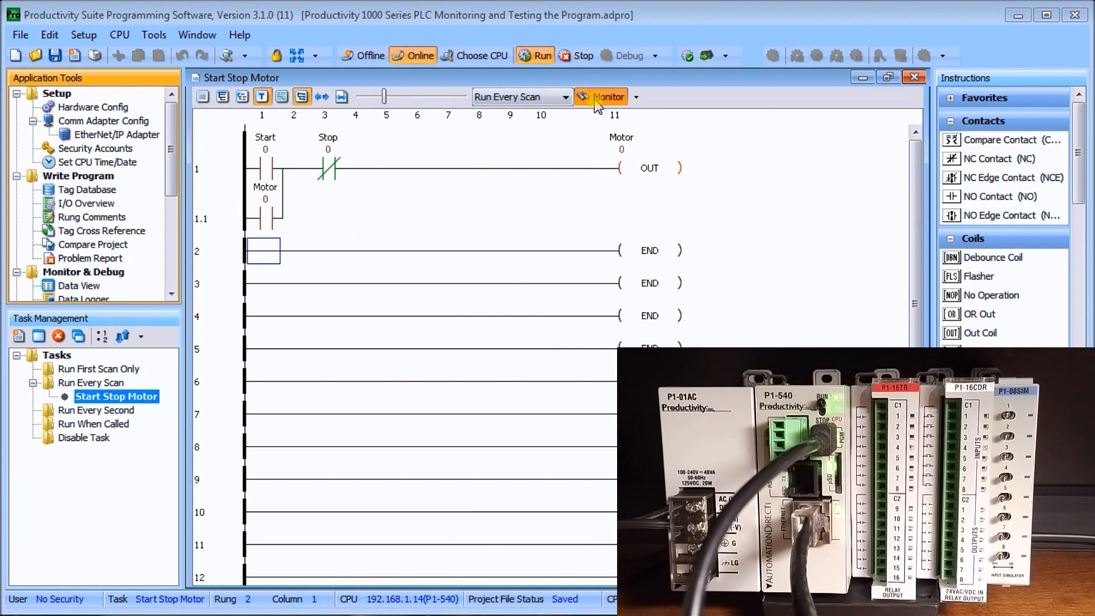
# Switch ladder monitoring off and back on for the Start Stop Motor task
pyautogui.click(596, 104)
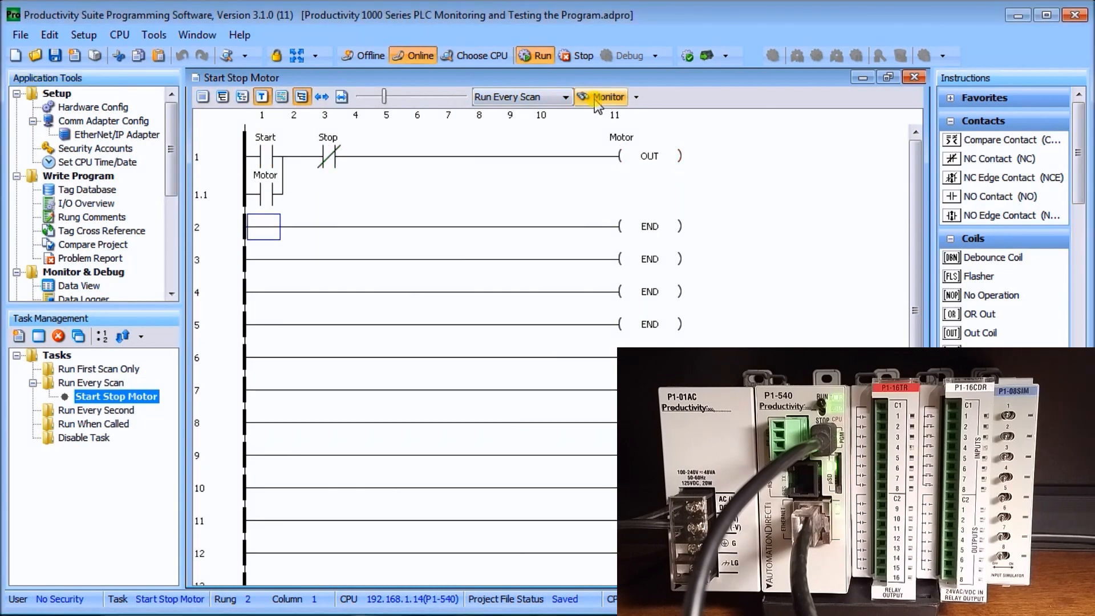
pyautogui.click(596, 103)
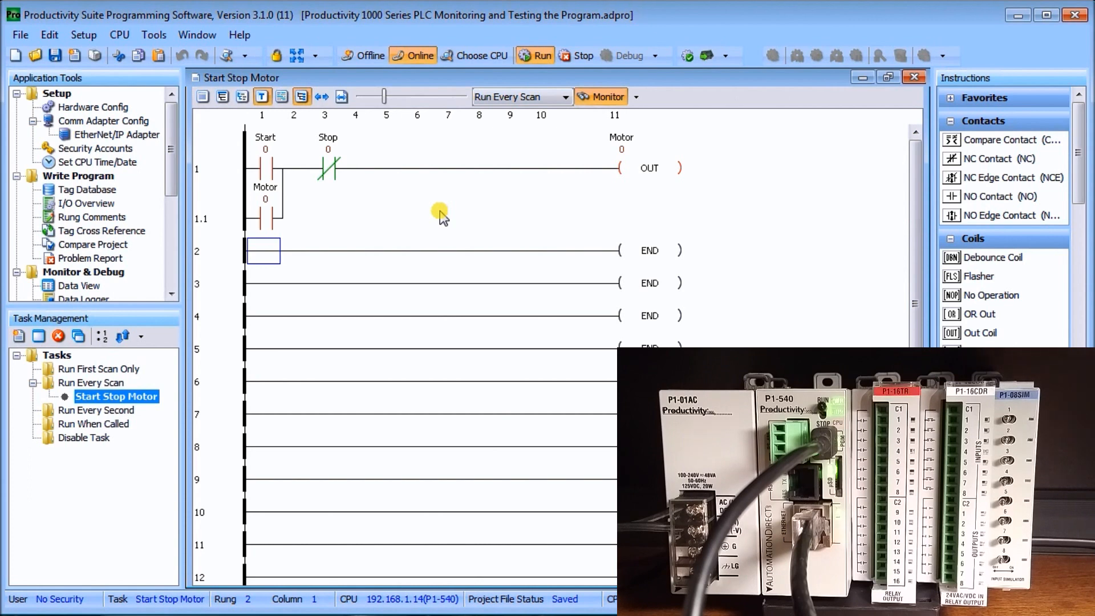
# In the ladder options, enable block fills on contacts and coils, Rung Comment display and Tag Detail display, and apply them
pyautogui.click(154, 36)
pyautogui.click(184, 385)
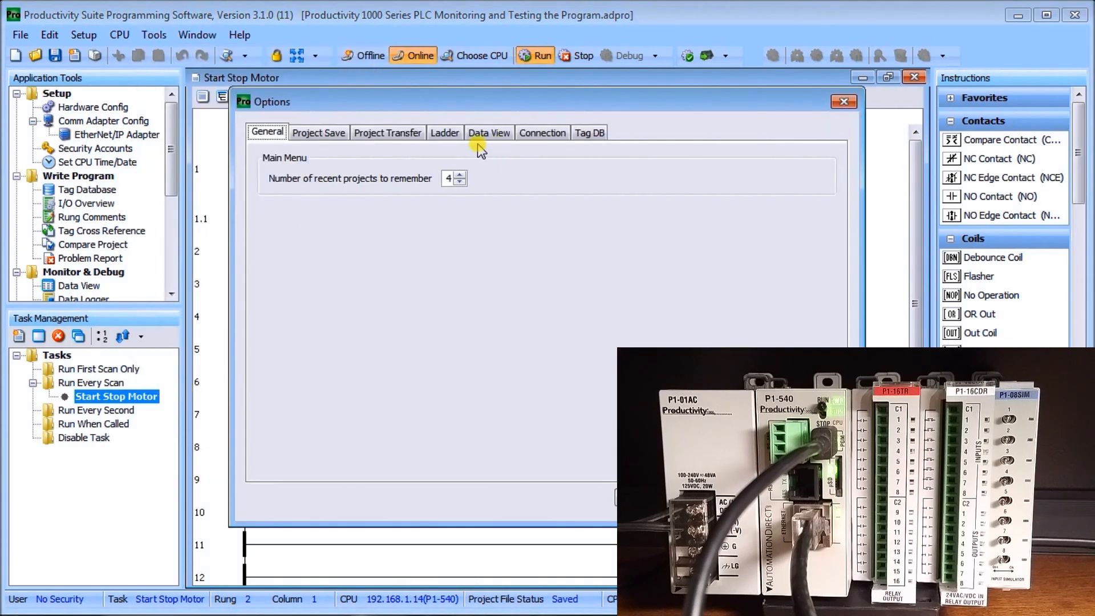
pyautogui.click(445, 133)
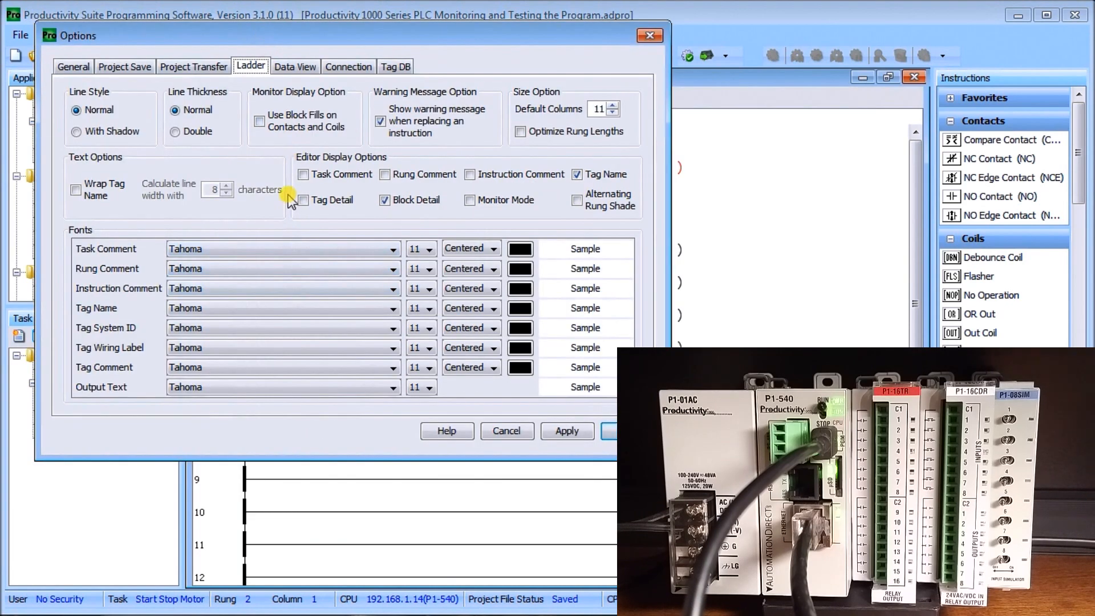
pyautogui.click(260, 122)
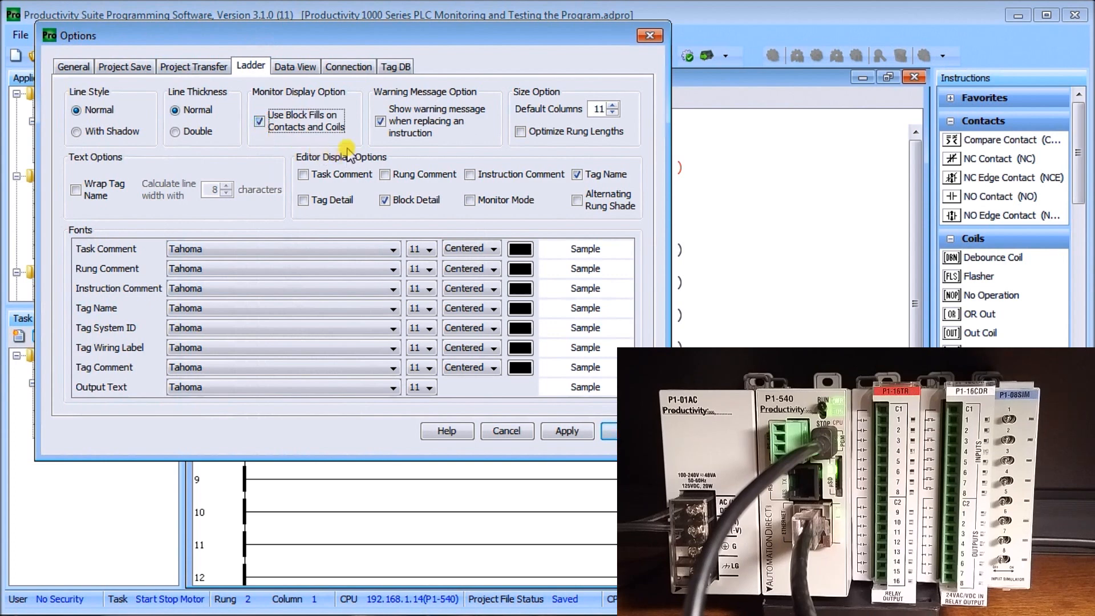
pyautogui.click(385, 174)
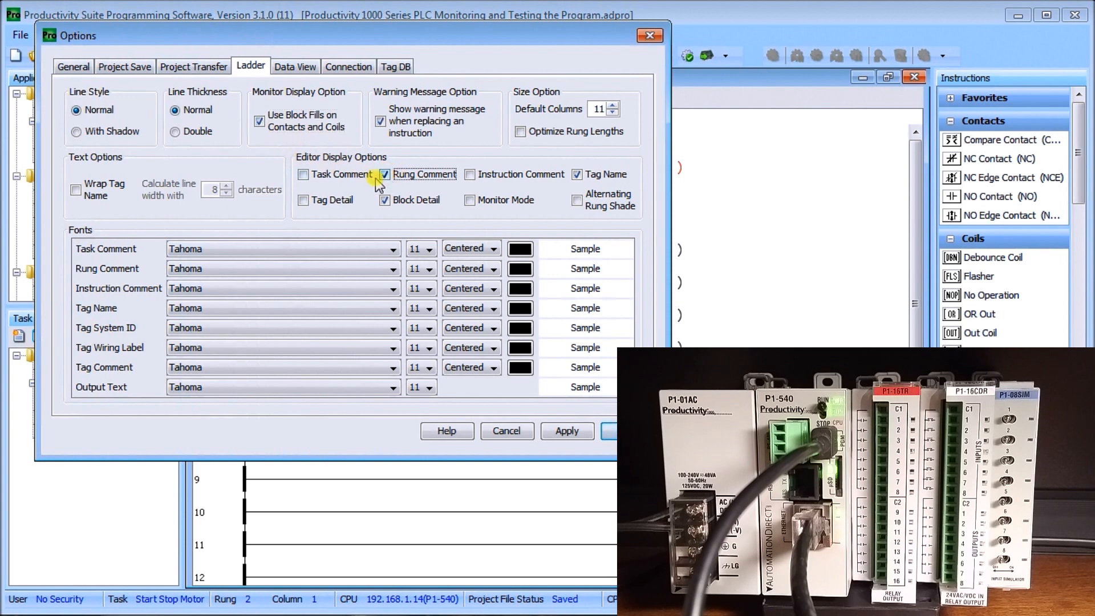
pyautogui.click(303, 200)
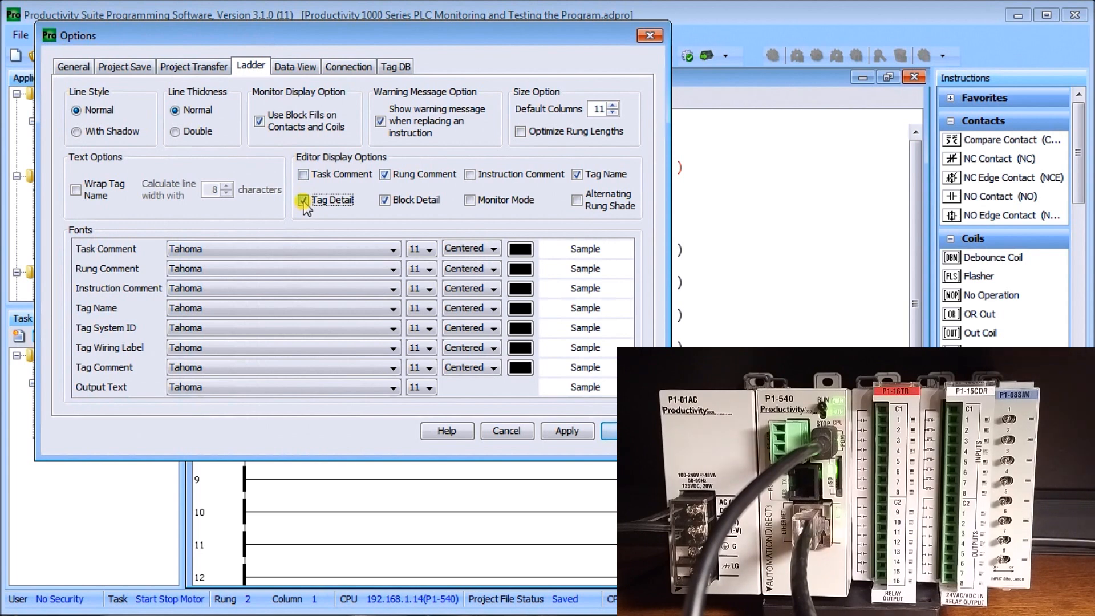
pyautogui.click(555, 437)
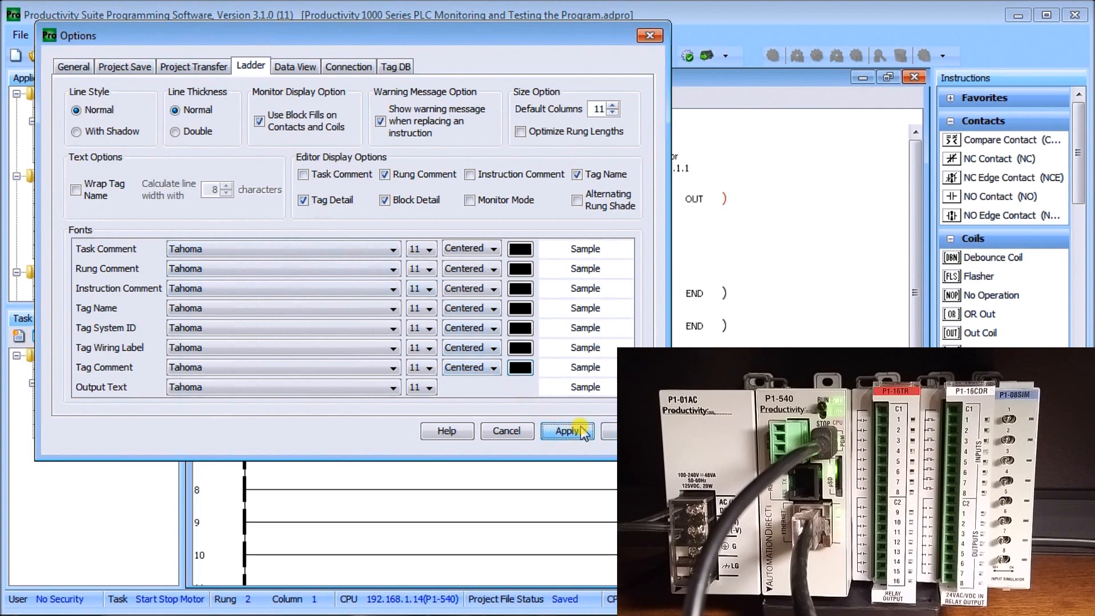
pyautogui.click(615, 432)
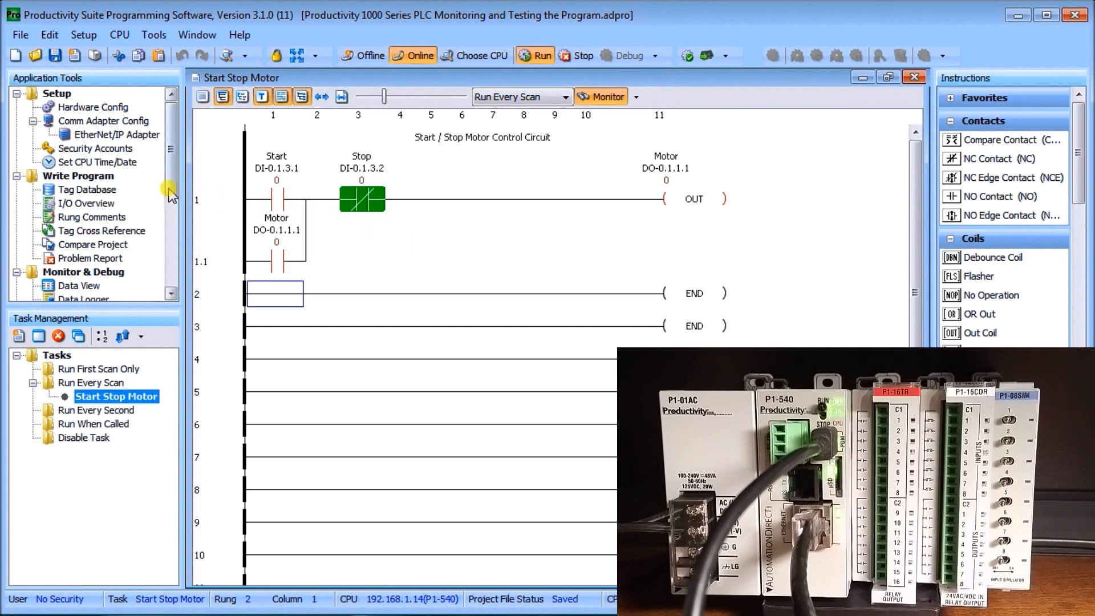
# Open the Data View window for the forceable tags
pyautogui.moveTo(167, 185); pyautogui.dragTo(177, 248)
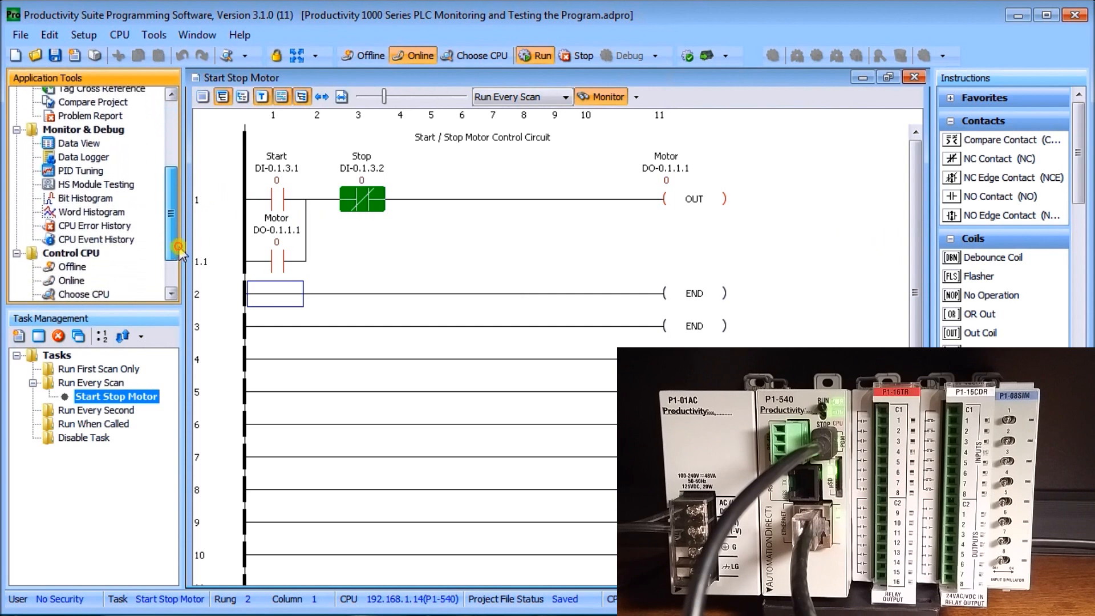
pyautogui.click(86, 146)
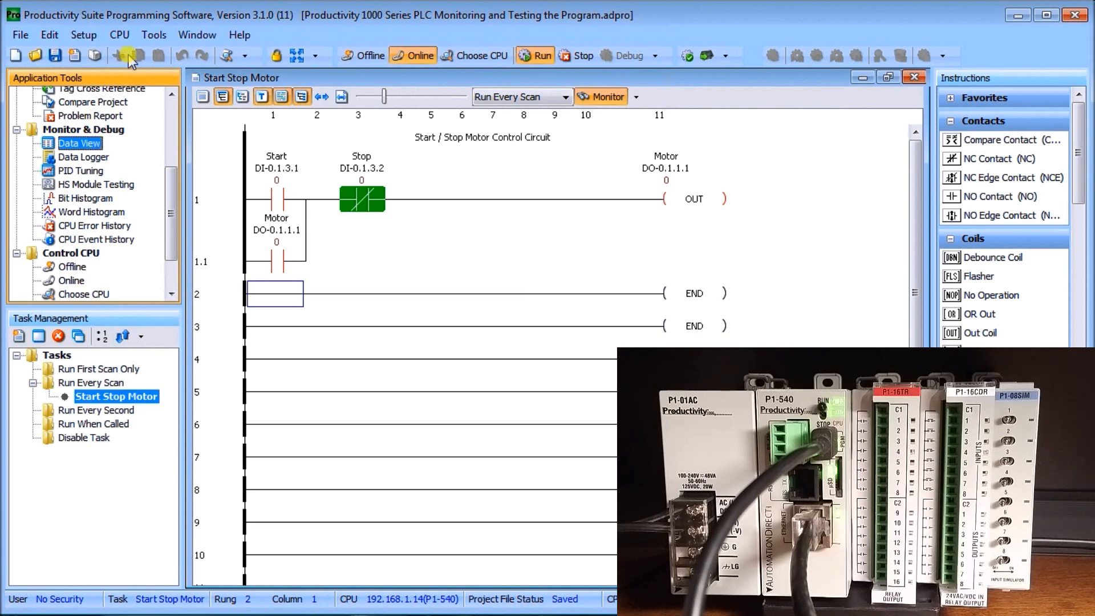
pyautogui.click(162, 39)
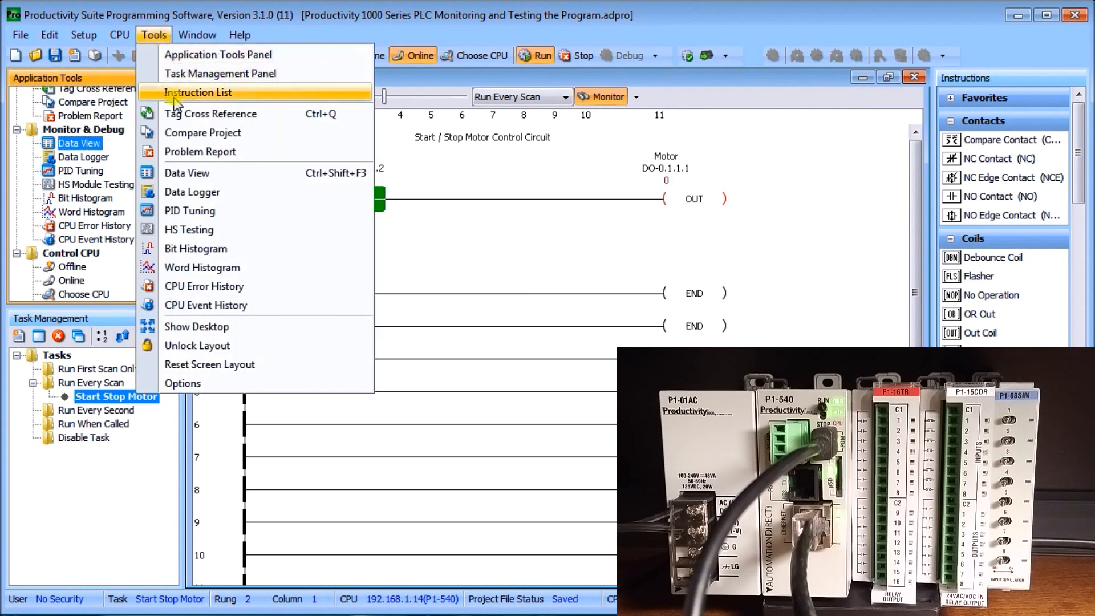
pyautogui.click(227, 178)
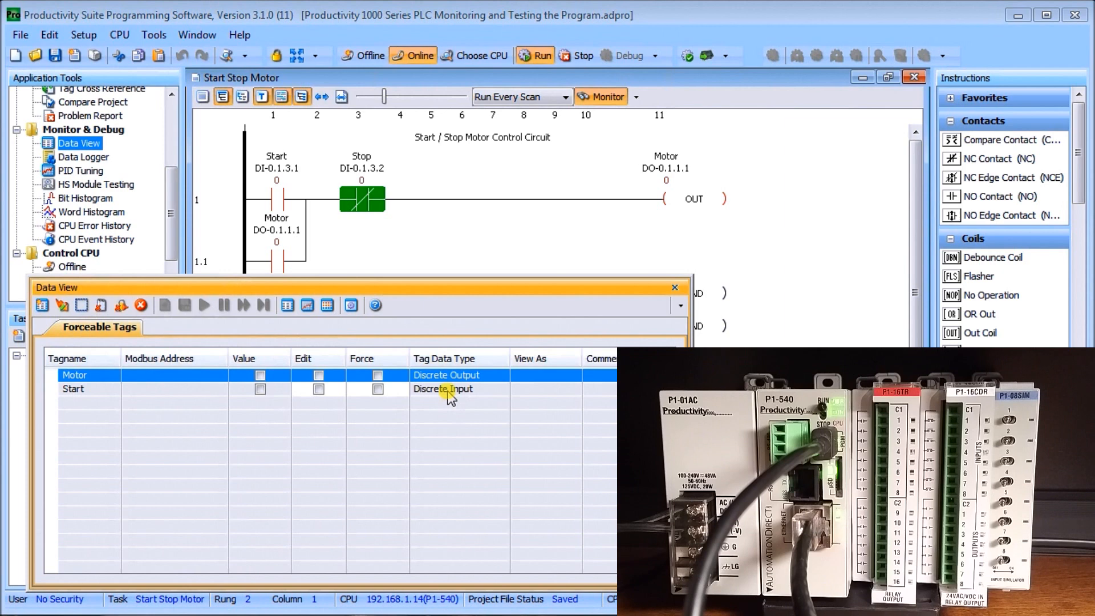
# Test the Motor output without forcing by sending an edit that turns it on and another that turns it off
pyautogui.click(319, 375)
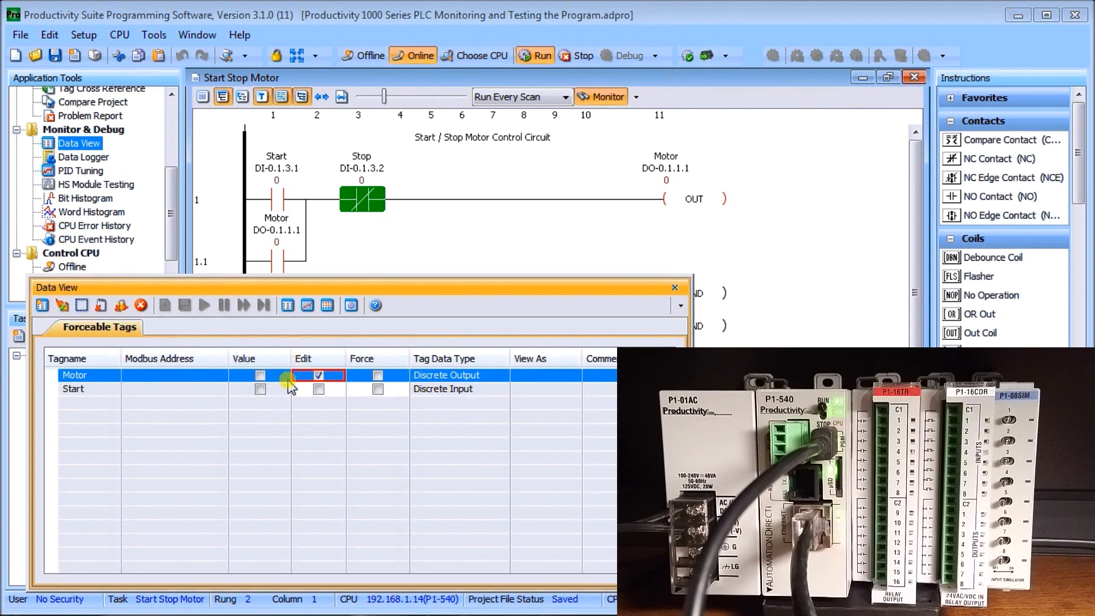
pyautogui.click(63, 306)
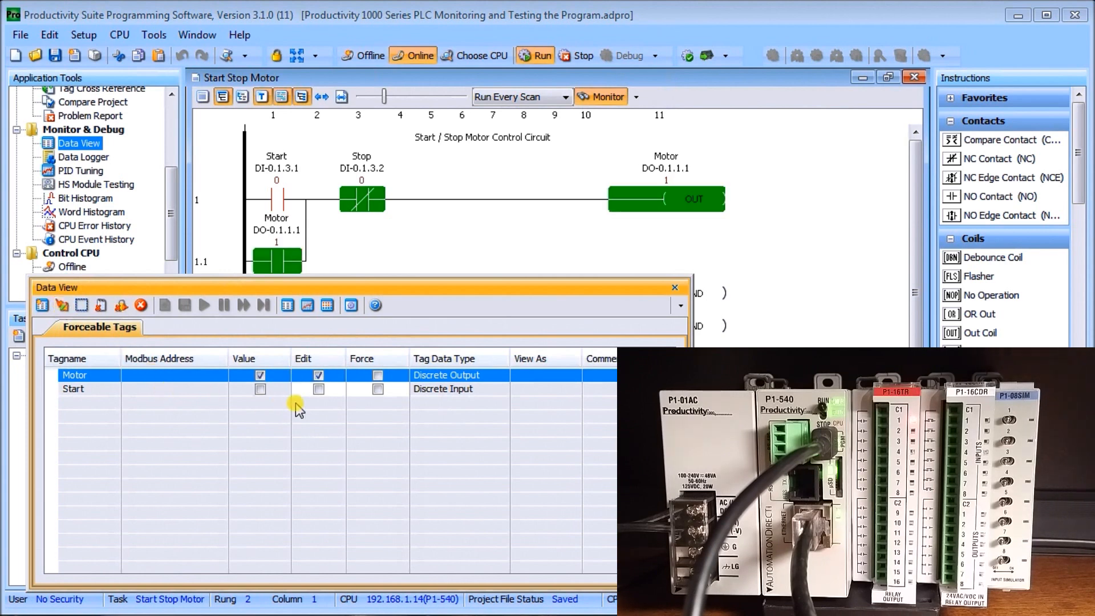
pyautogui.click(318, 376)
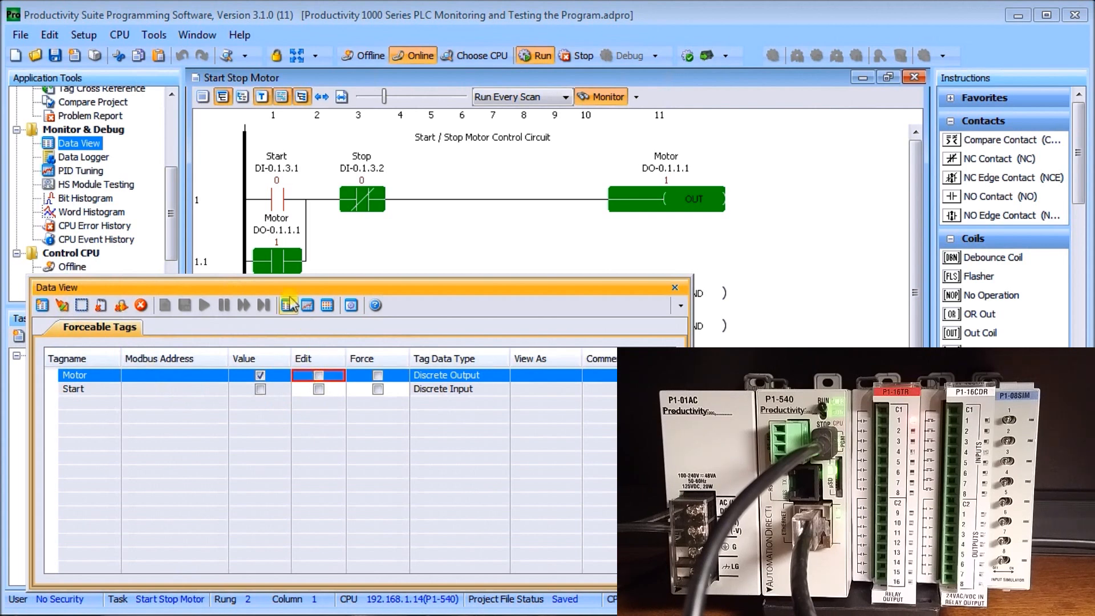
pyautogui.click(62, 307)
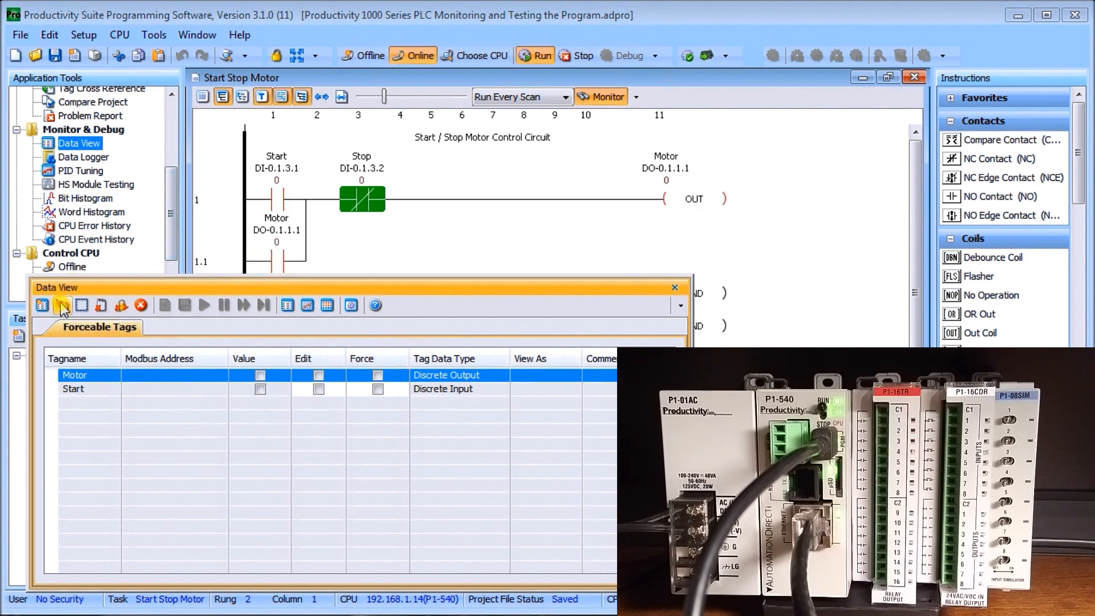
# Force the Start input, sending an edit that turns it on and another that turns it off
pyautogui.click(378, 392)
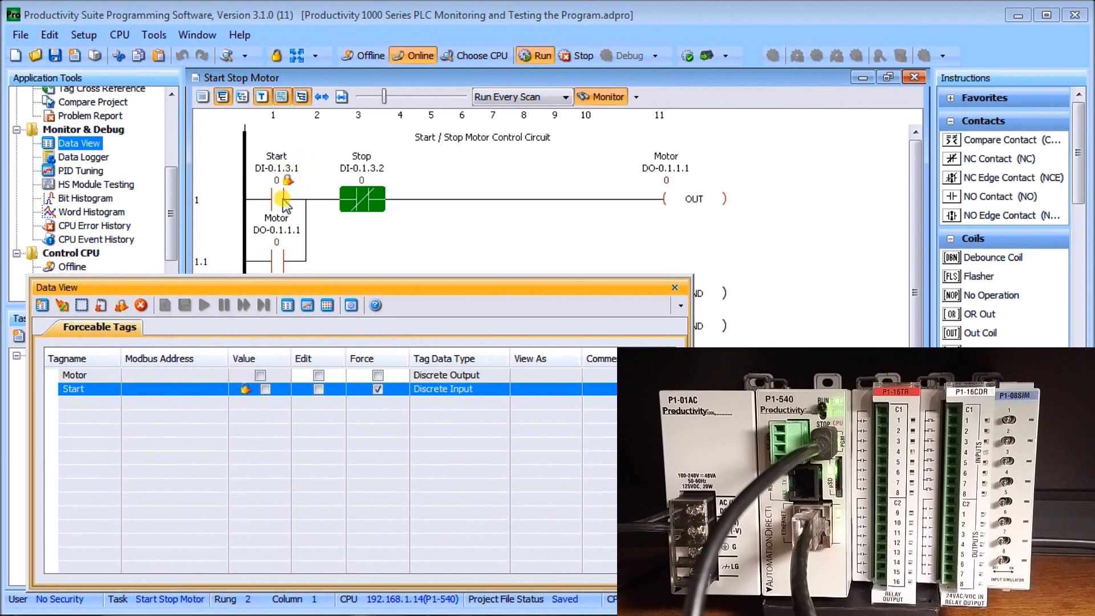
pyautogui.click(319, 389)
pyautogui.click(62, 308)
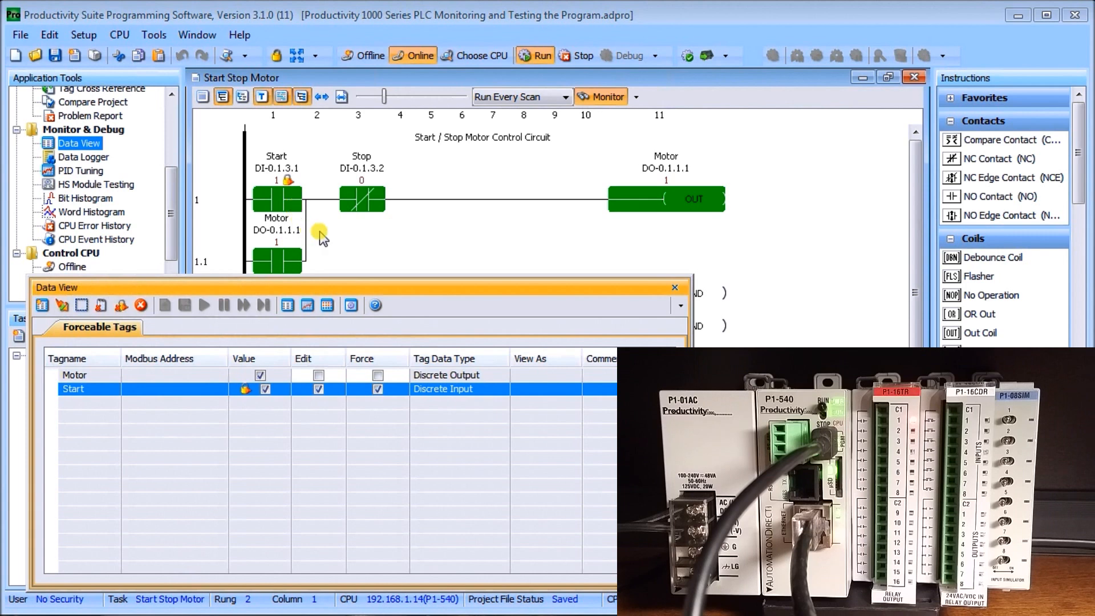
pyautogui.click(318, 389)
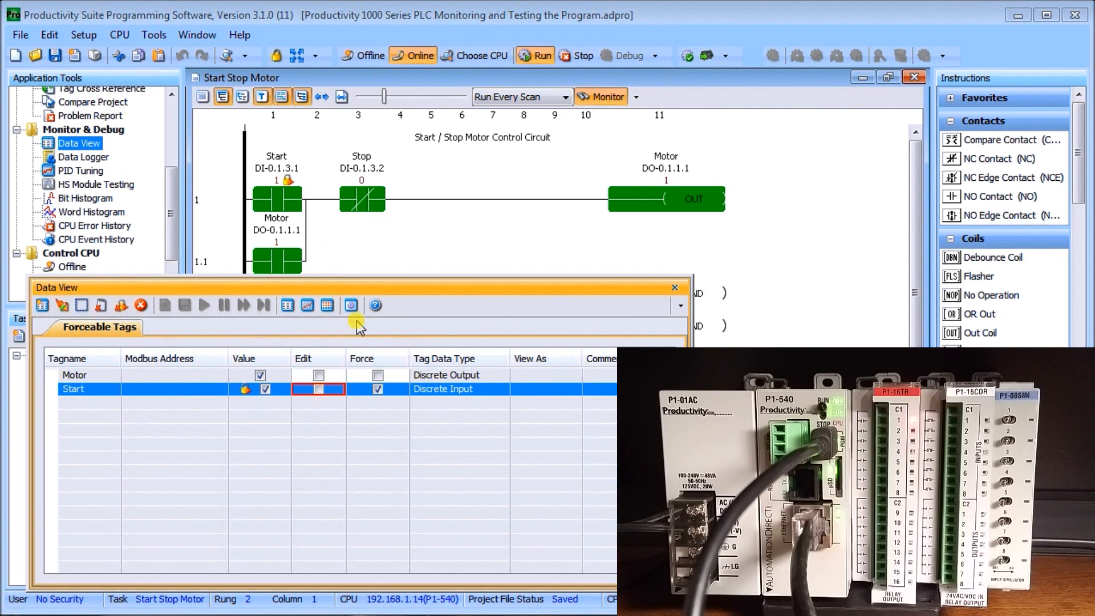
pyautogui.click(61, 305)
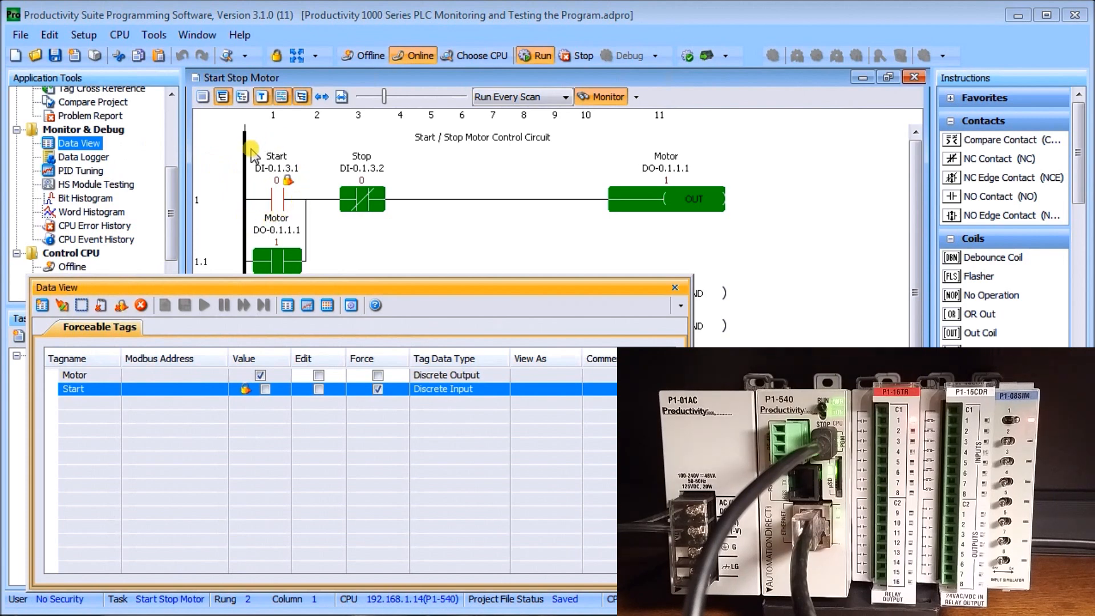
# Remove the force from the Start input, send its value on and off as unforced edits, and close Data View
pyautogui.click(377, 389)
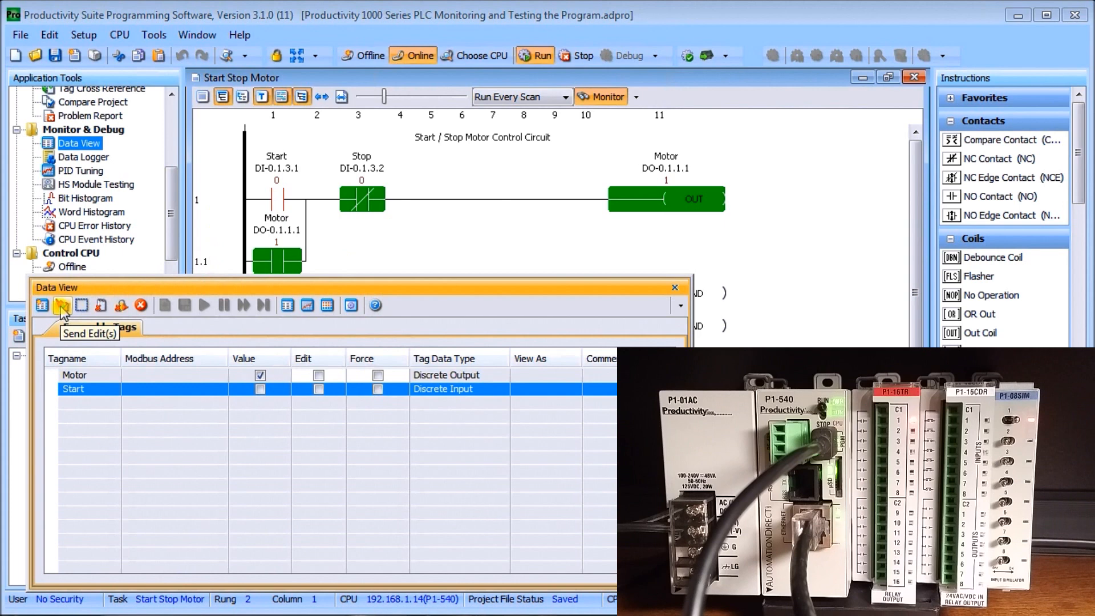
pyautogui.click(308, 389)
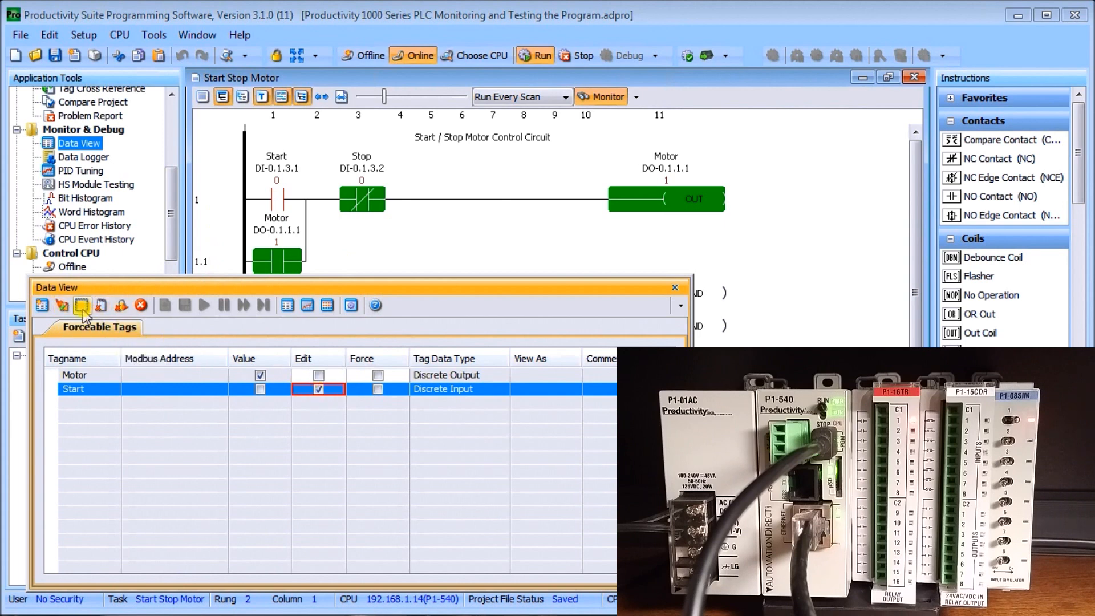
pyautogui.click(62, 305)
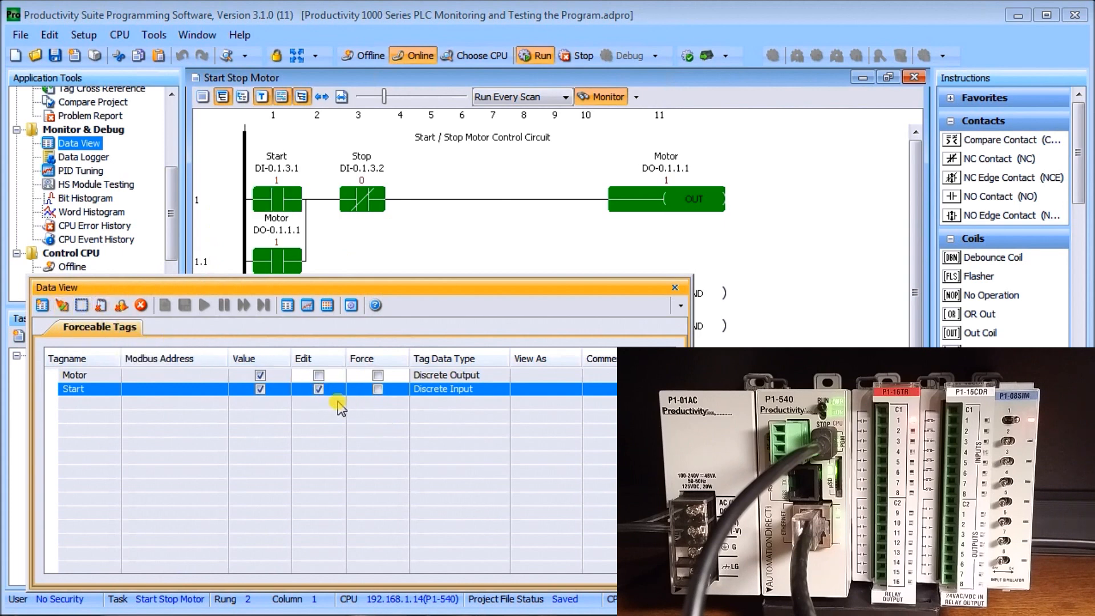
pyautogui.click(318, 390)
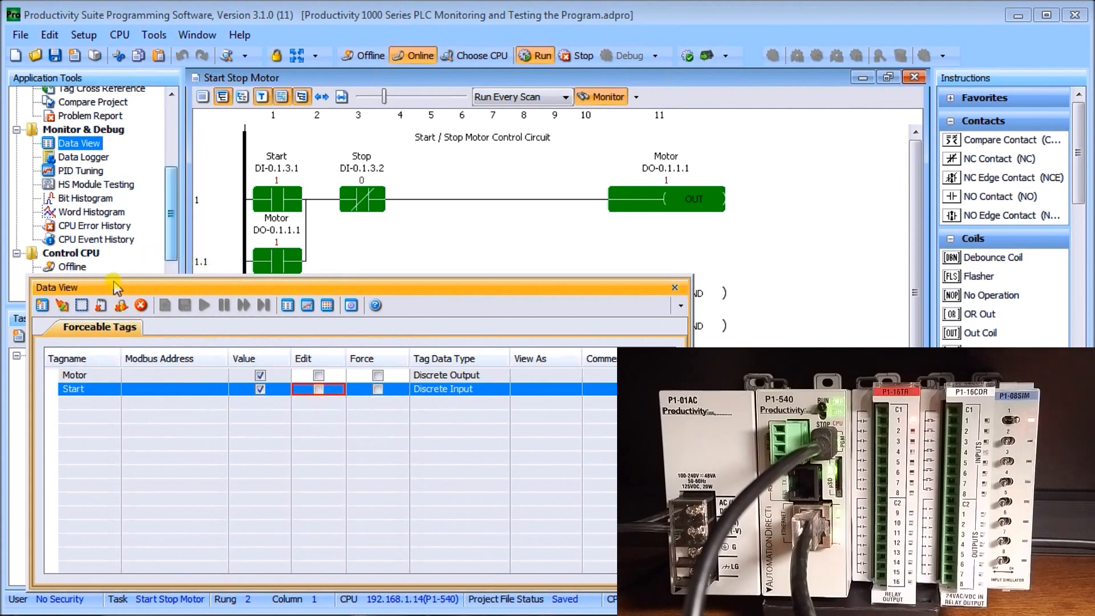
pyautogui.click(64, 308)
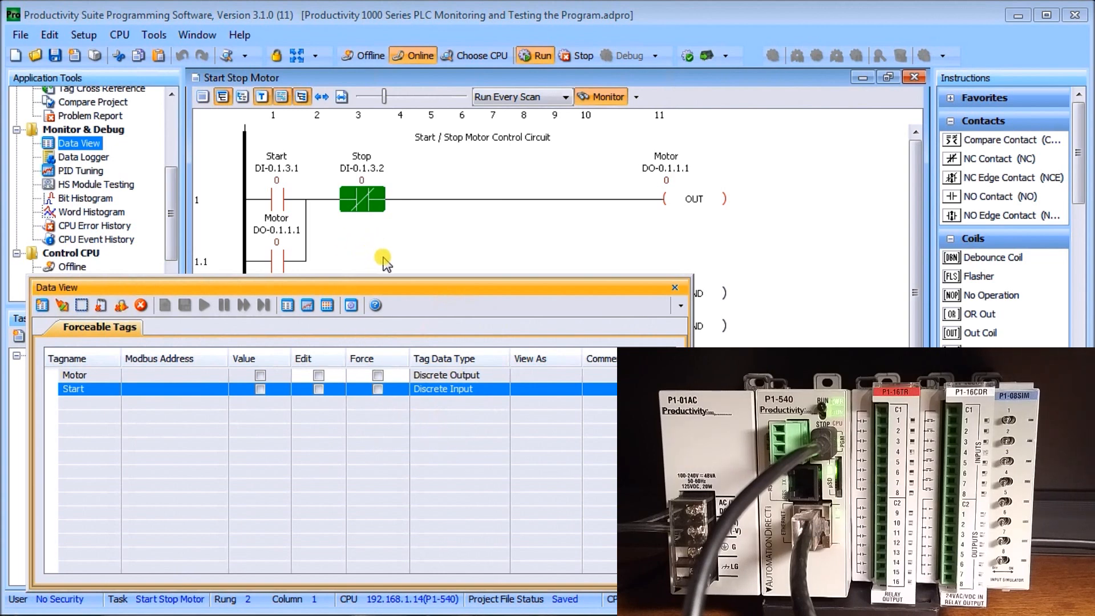
pyautogui.click(674, 288)
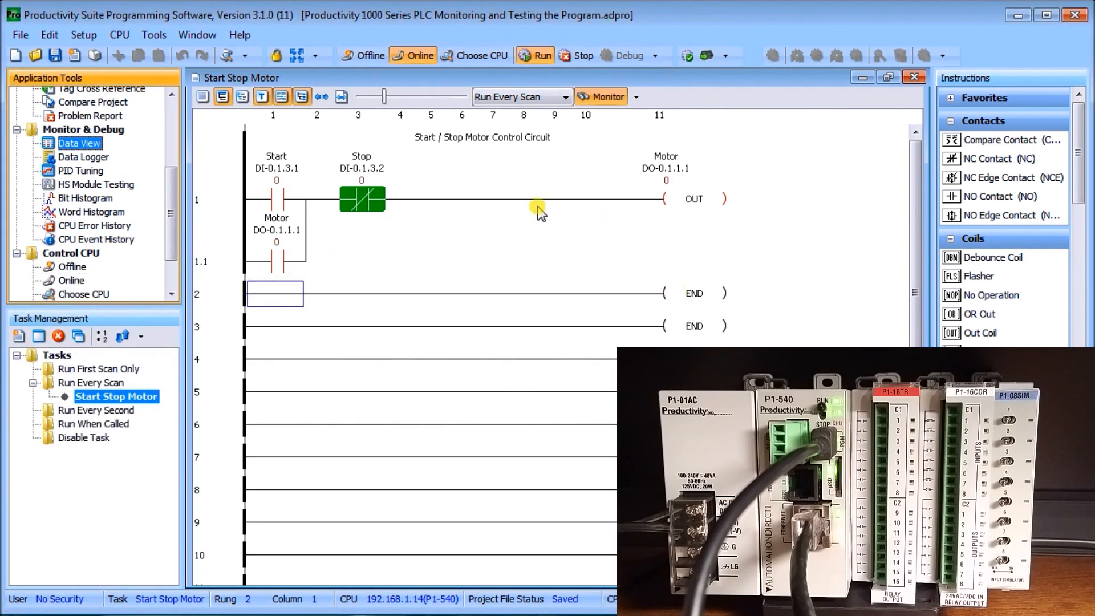
# Monitor rung 1 in a new Data View tab named "Start Stop Motor - Rungs: 1-1.1" and open Data View
pyautogui.click(224, 201)
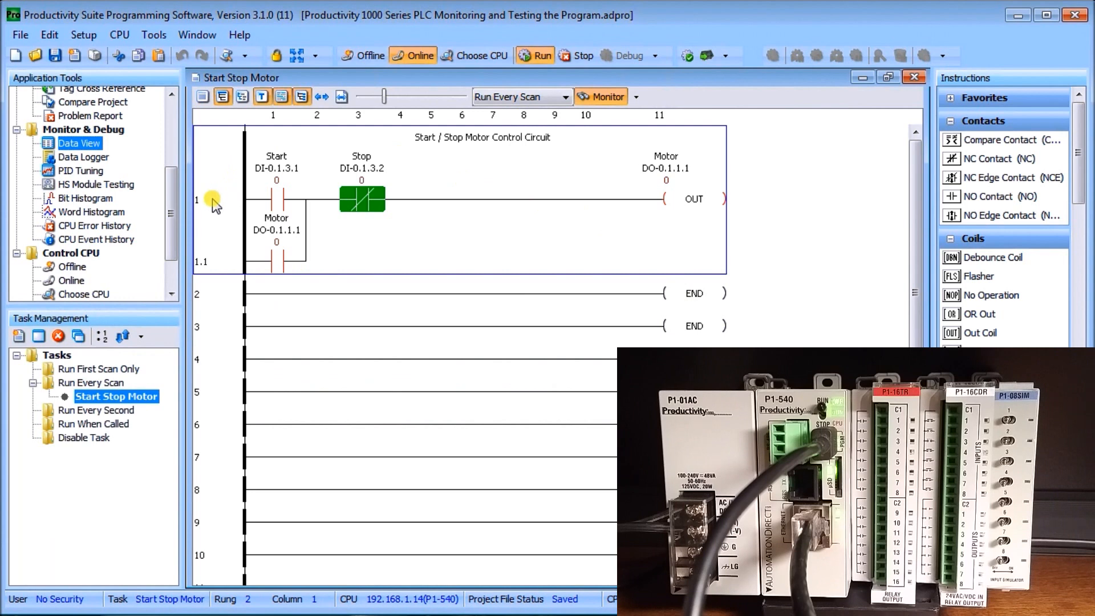
pyautogui.rightClick(213, 201)
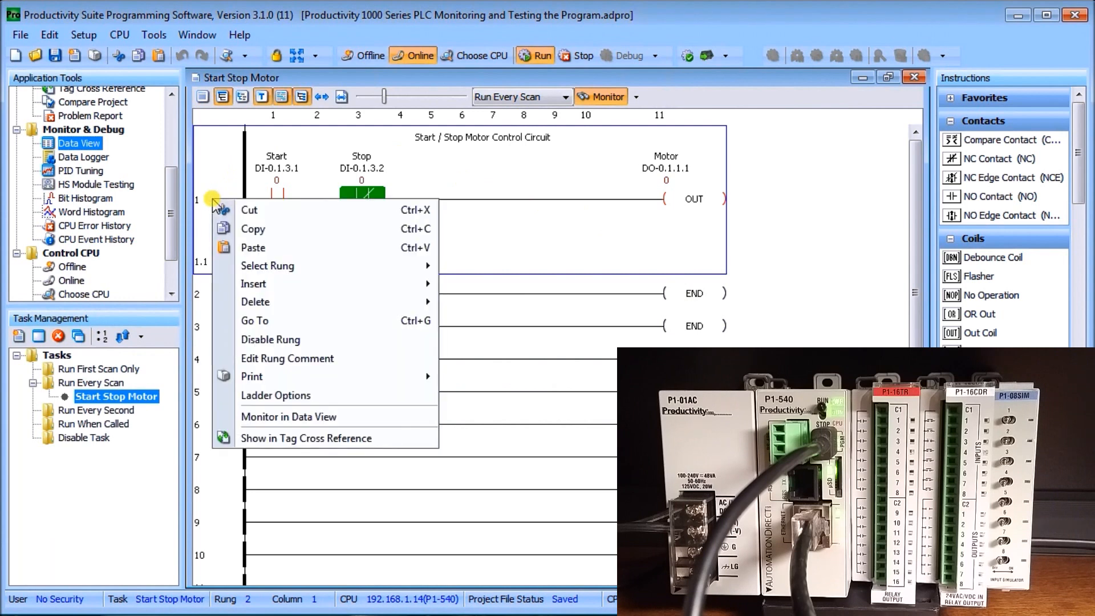
pyautogui.click(264, 422)
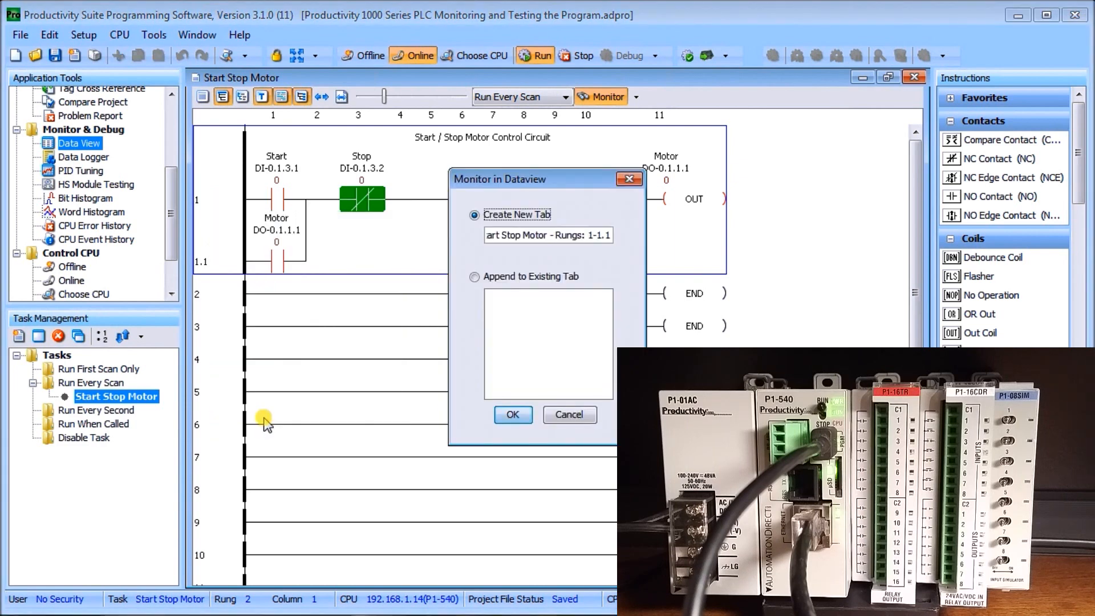
pyautogui.click(235, 173)
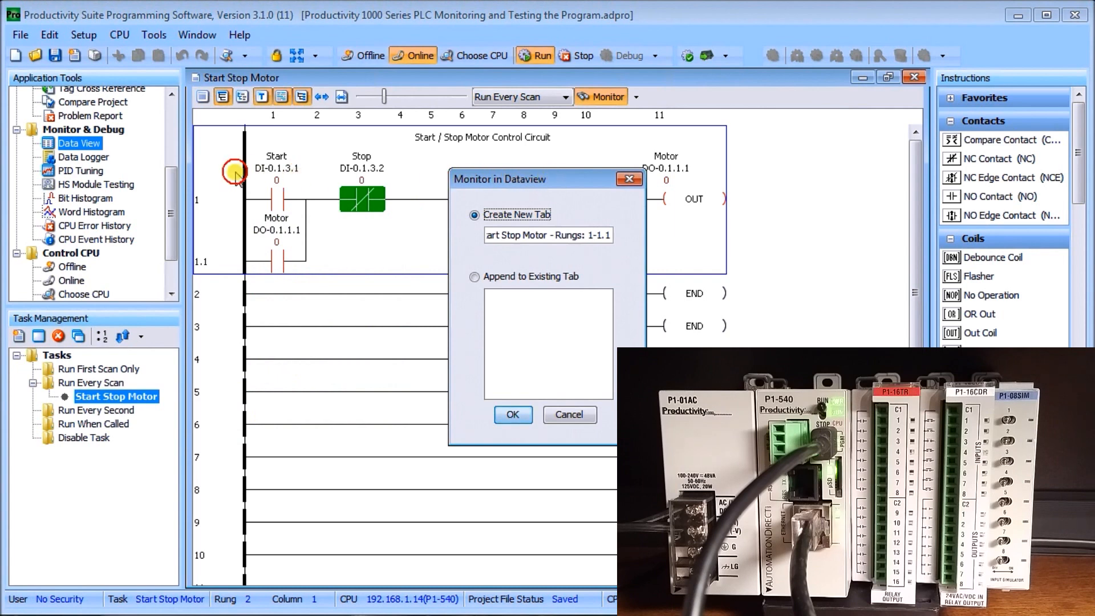
pyautogui.moveTo(556, 179); pyautogui.dragTo(223, 171)
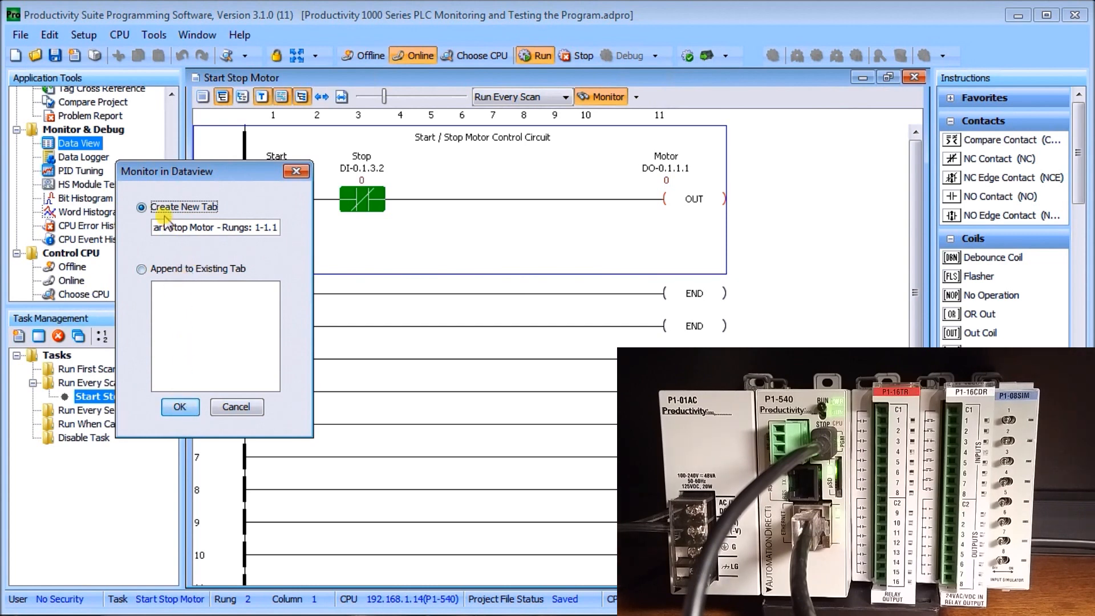
pyautogui.click(181, 407)
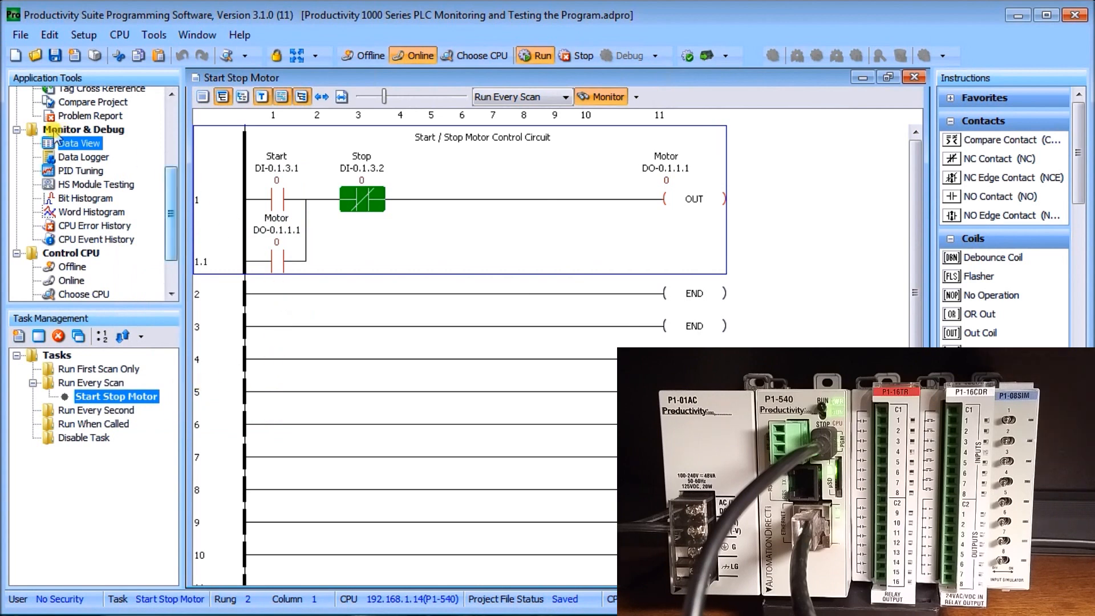
pyautogui.doubleClick(72, 144)
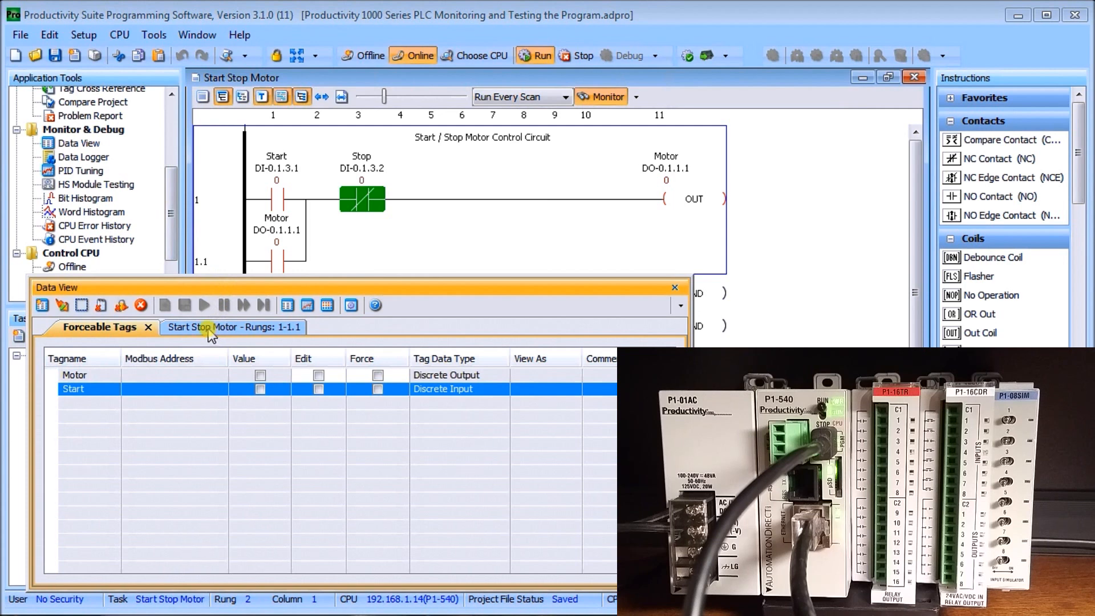
# Display the Start Stop Motor rung tags, then replace the tag view with the I/O view and expand base 1 - P1-00B
pyautogui.click(208, 329)
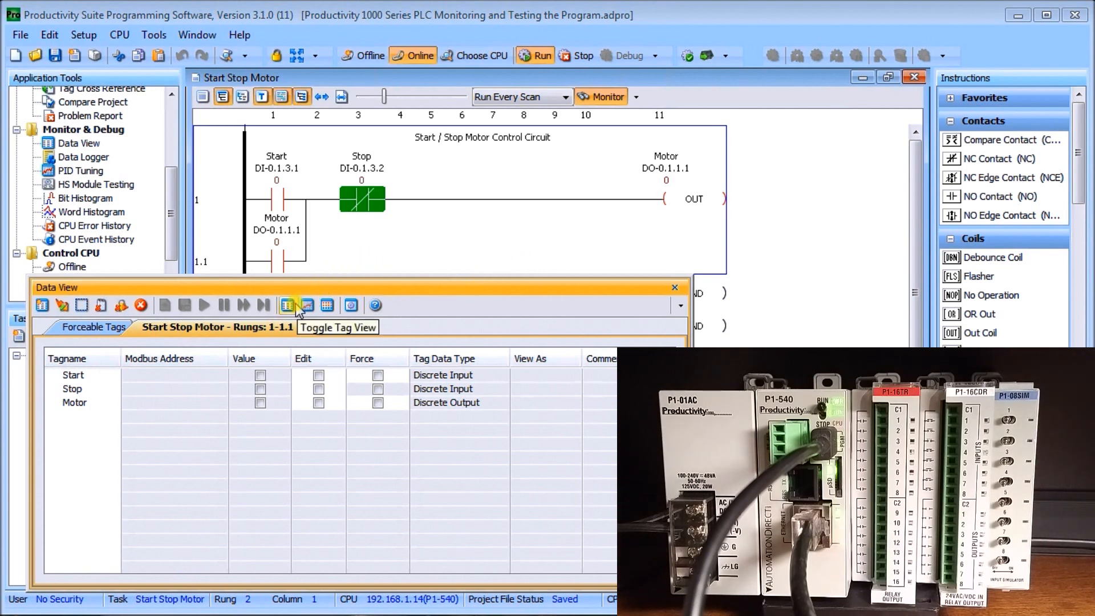
pyautogui.click(328, 311)
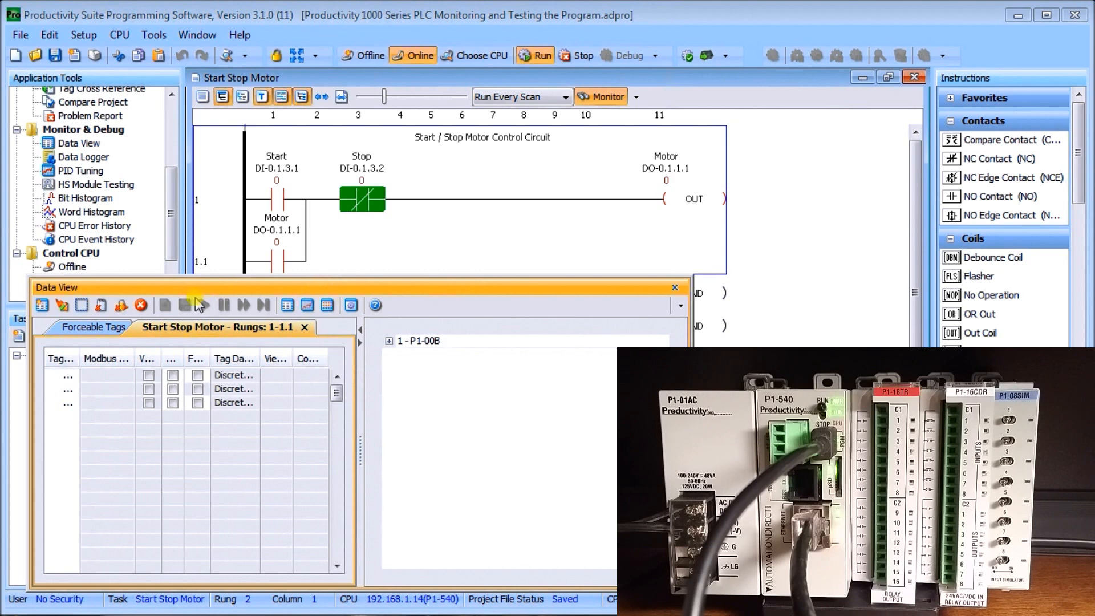
pyautogui.click(287, 307)
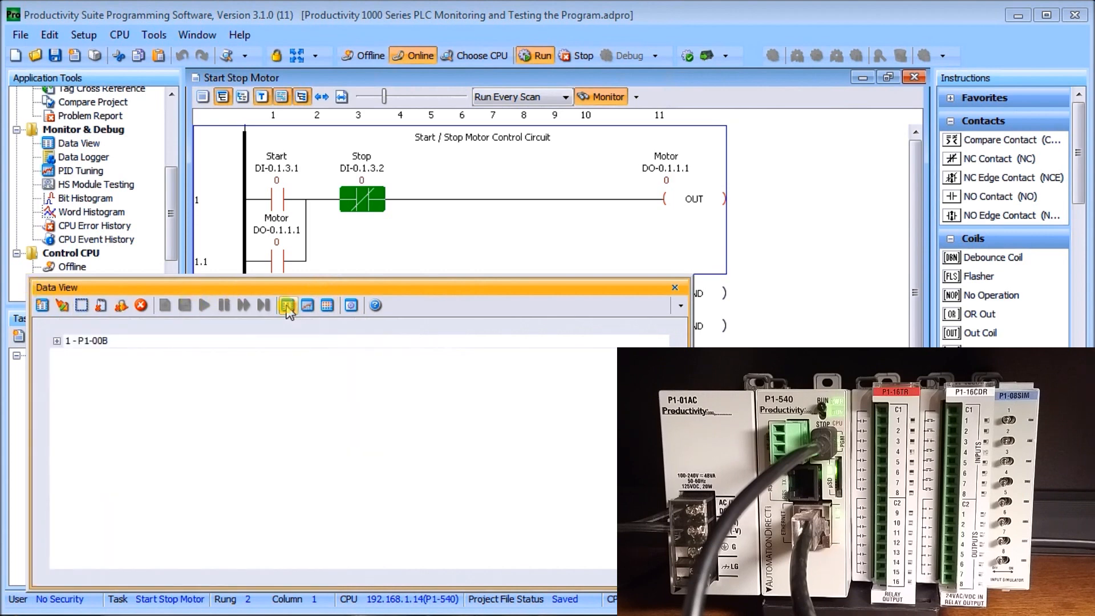
pyautogui.click(57, 341)
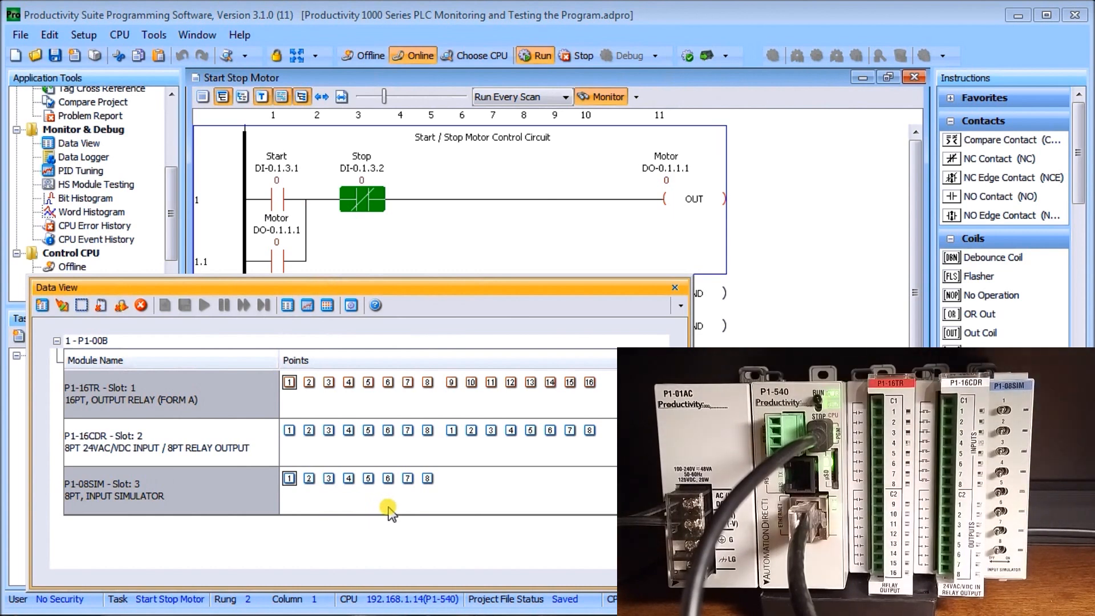
# Turn on output points 1 through 16 one after another on the P1-16TR relay module in slot 1
pyautogui.click(290, 383)
pyautogui.click(309, 382)
pyautogui.click(330, 384)
pyautogui.click(349, 383)
pyautogui.click(368, 382)
pyautogui.click(387, 382)
pyautogui.click(407, 383)
pyautogui.click(427, 382)
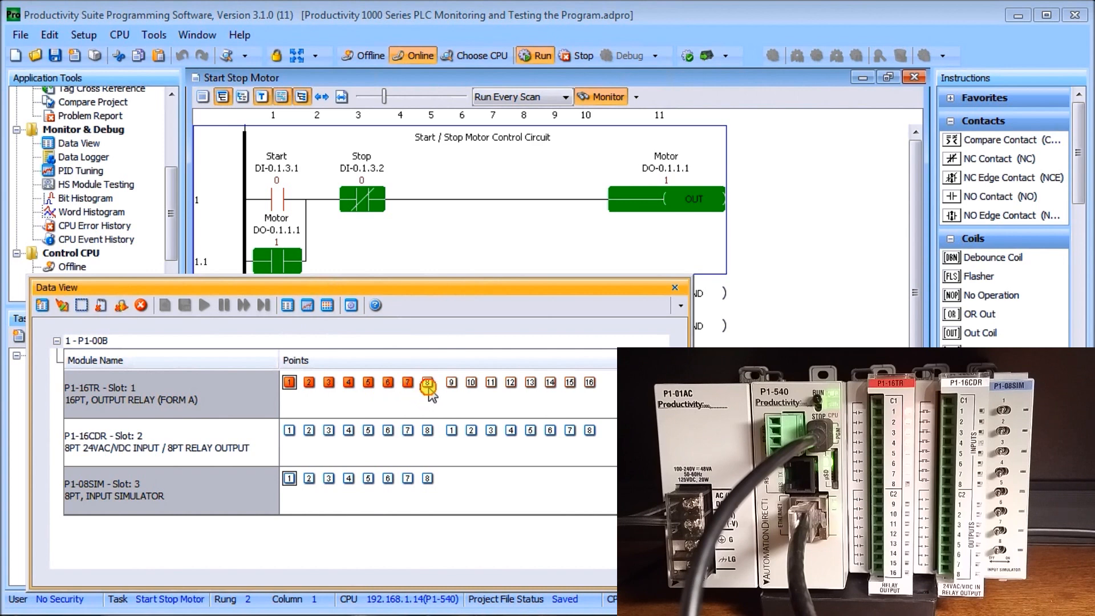
pyautogui.click(451, 383)
pyautogui.click(471, 382)
pyautogui.click(490, 383)
pyautogui.click(511, 383)
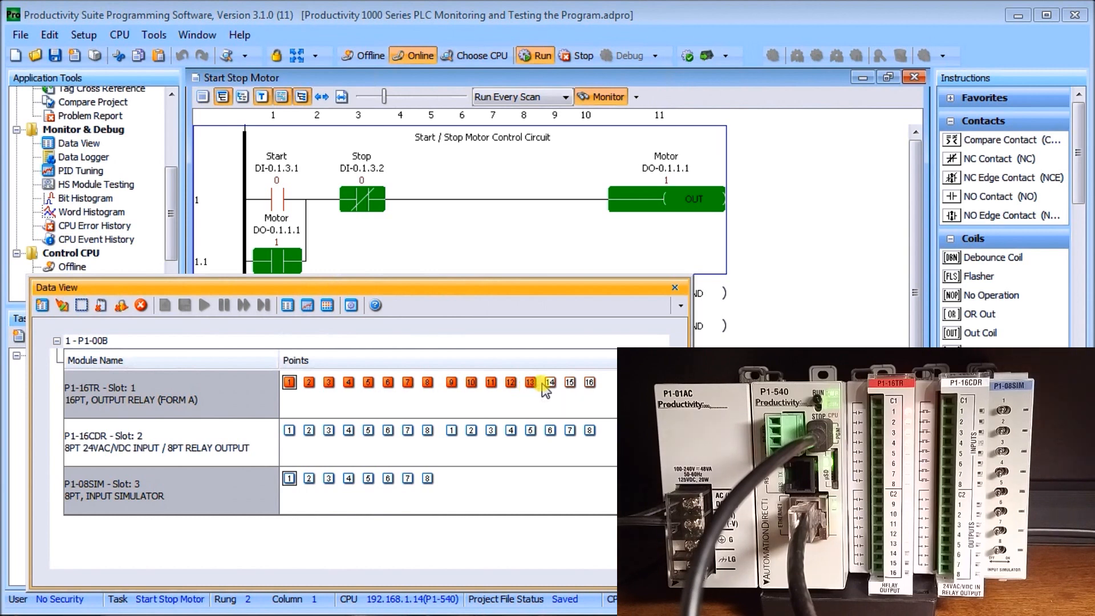
pyautogui.click(550, 382)
pyautogui.click(569, 382)
pyautogui.click(589, 383)
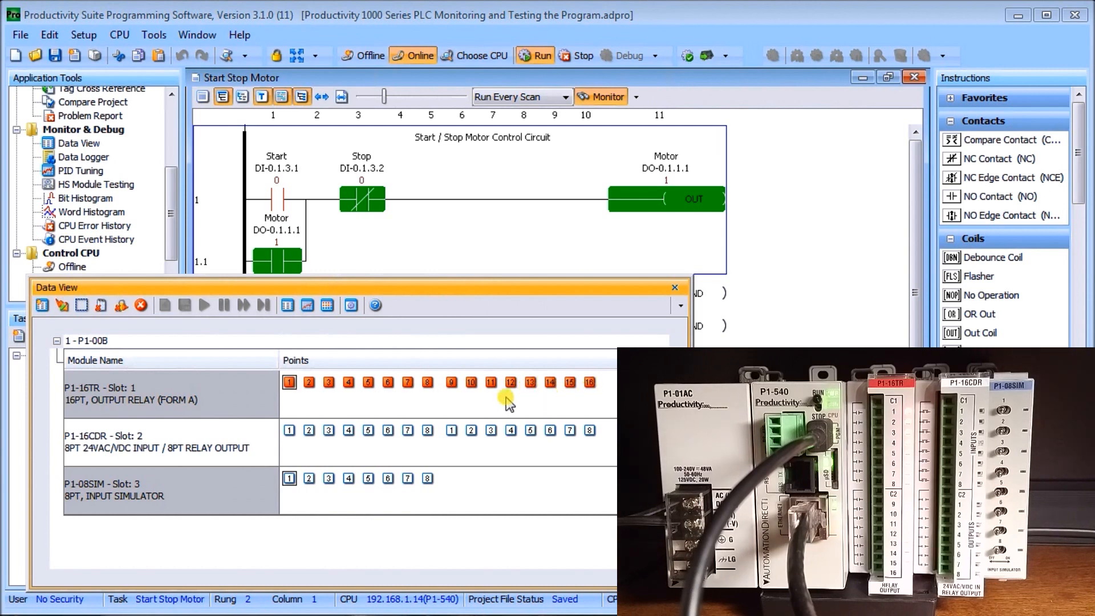
# Turn off the P1-16TR relay module's output points one by one in reverse order, from 16 back to 1
pyautogui.click(589, 382)
pyautogui.click(570, 382)
pyautogui.click(549, 383)
pyautogui.click(530, 383)
pyautogui.click(510, 383)
pyautogui.click(490, 383)
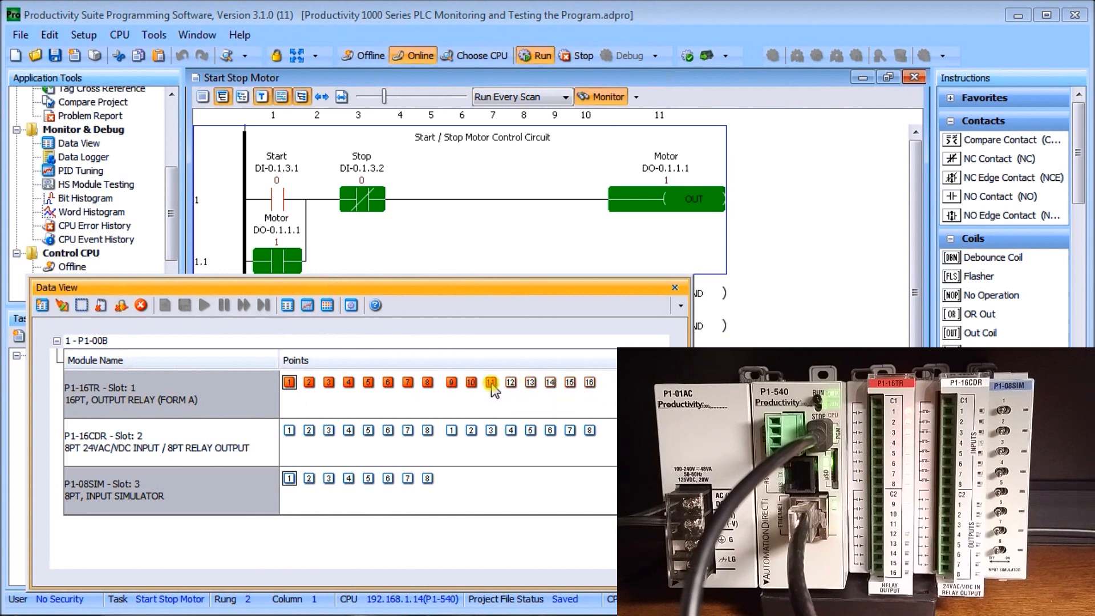
pyautogui.click(471, 383)
pyautogui.click(451, 382)
pyautogui.click(427, 383)
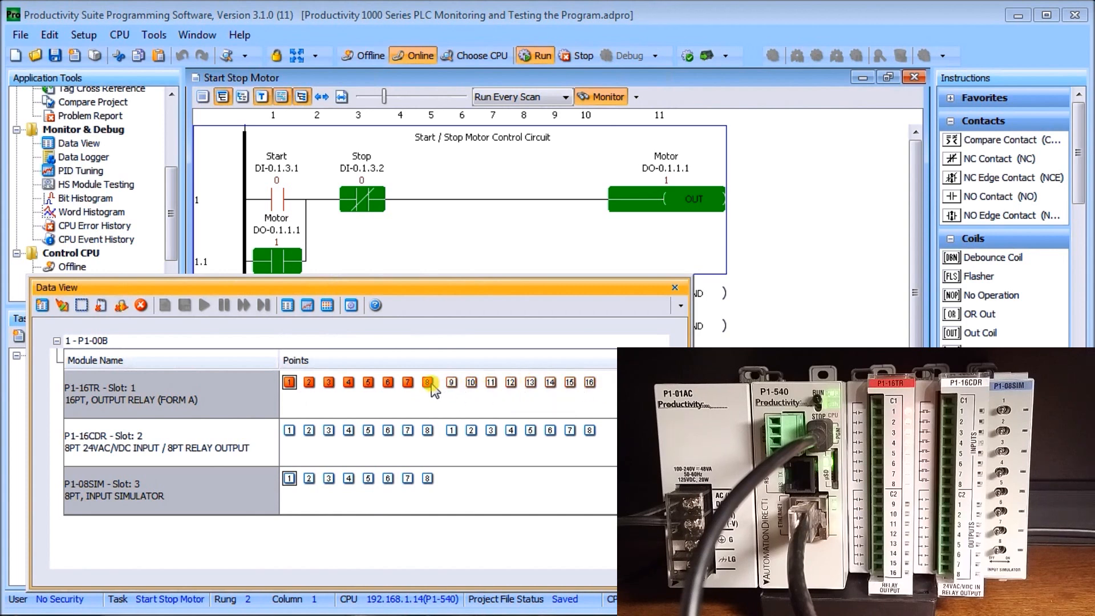
pyautogui.click(408, 382)
pyautogui.click(388, 382)
pyautogui.click(368, 382)
pyautogui.click(348, 382)
pyautogui.click(328, 383)
pyautogui.click(309, 383)
pyautogui.click(289, 382)
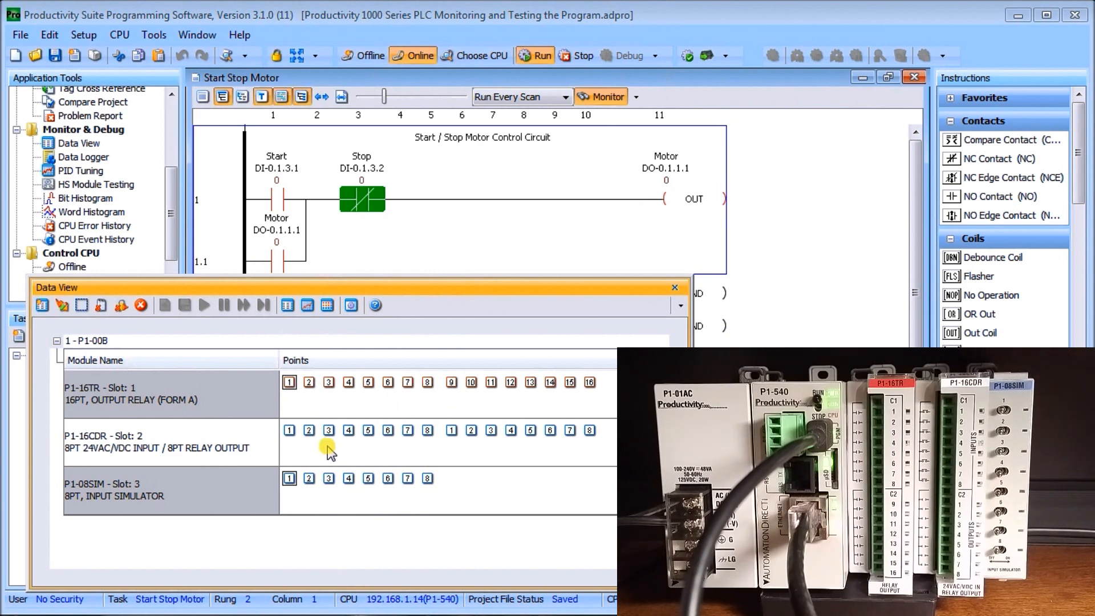
# Replace the I/O view with the graph view in Data View and show the tag view beside the graph
pyautogui.click(328, 304)
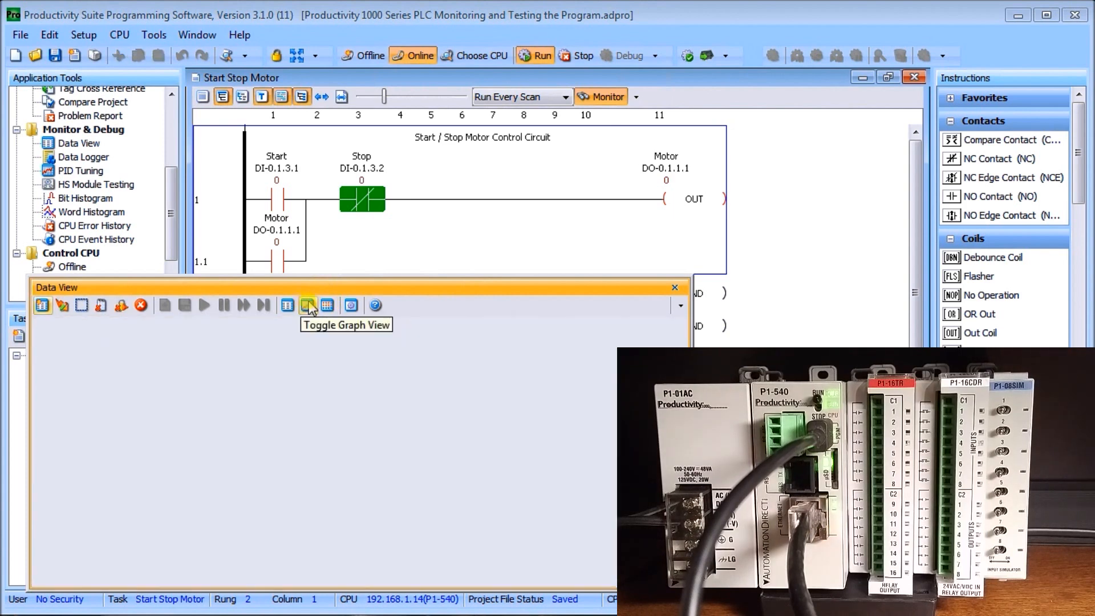
pyautogui.click(311, 305)
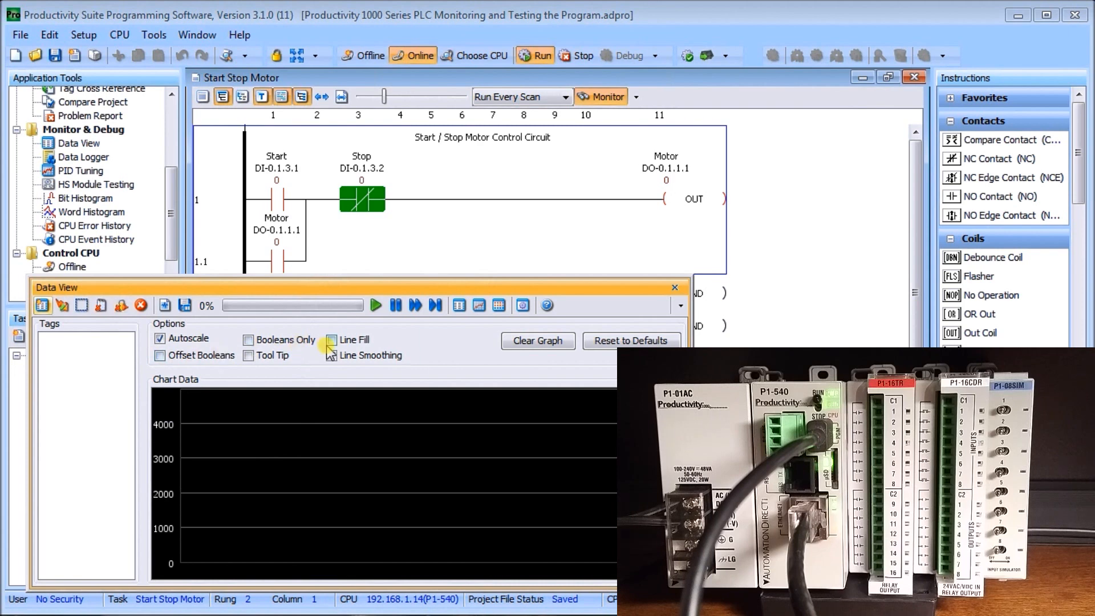
pyautogui.click(459, 307)
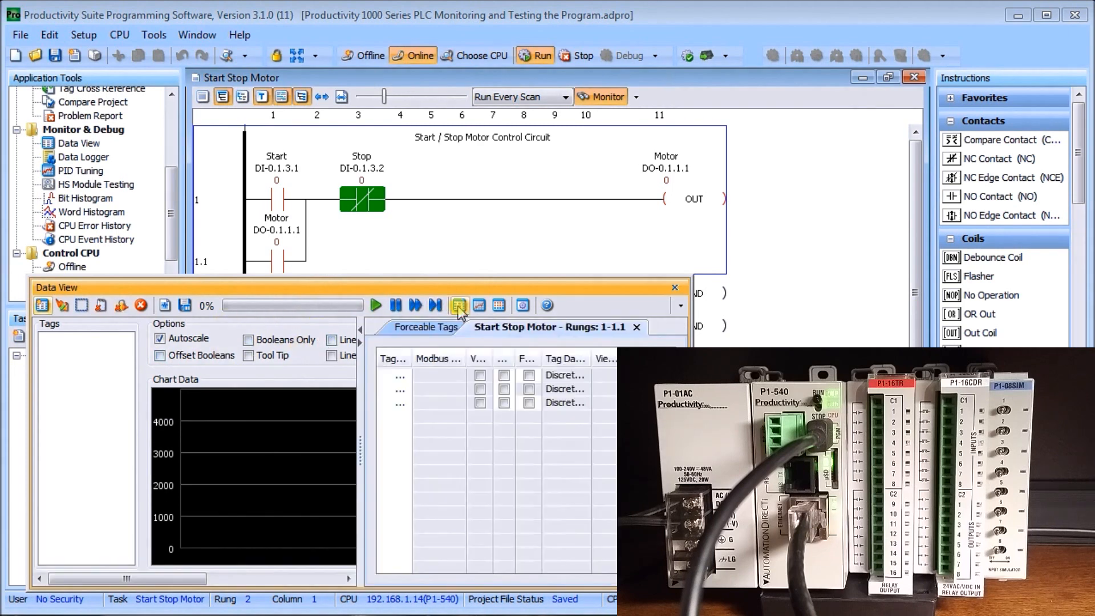
# Add the Start, Stop and Motor tags to the graph and expand the graph over the tag view
pyautogui.click(401, 377)
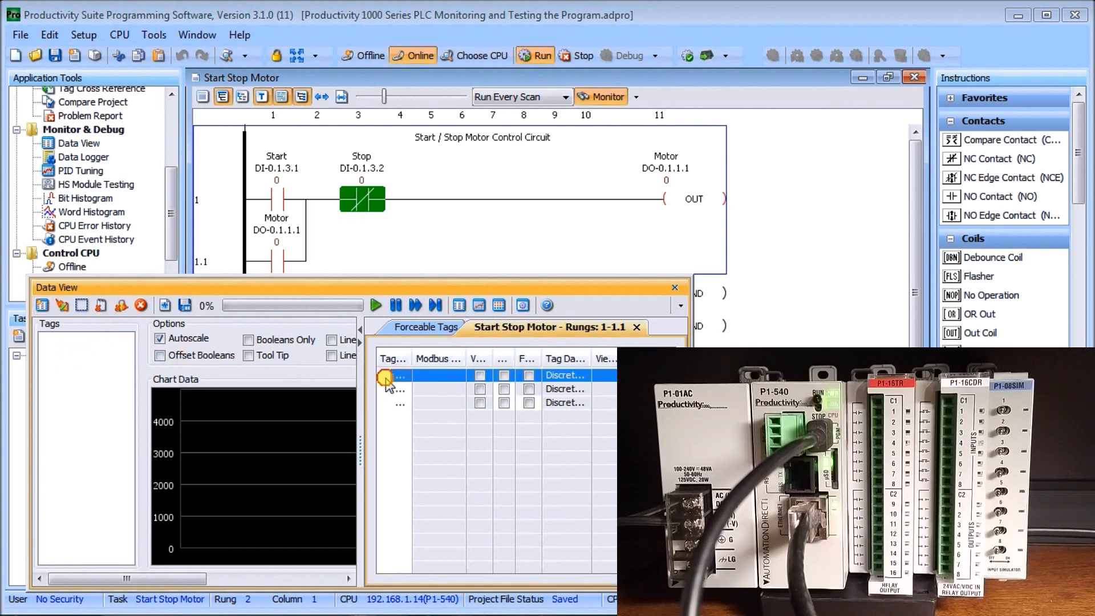
pyautogui.moveTo(68, 365); pyautogui.dragTo(70, 368)
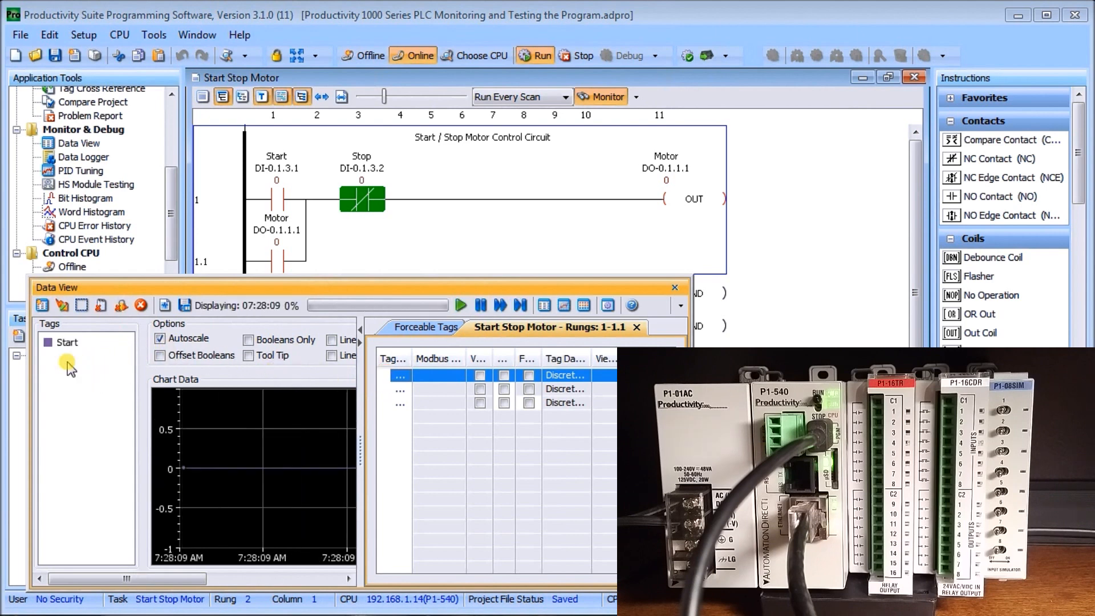
pyautogui.click(390, 391)
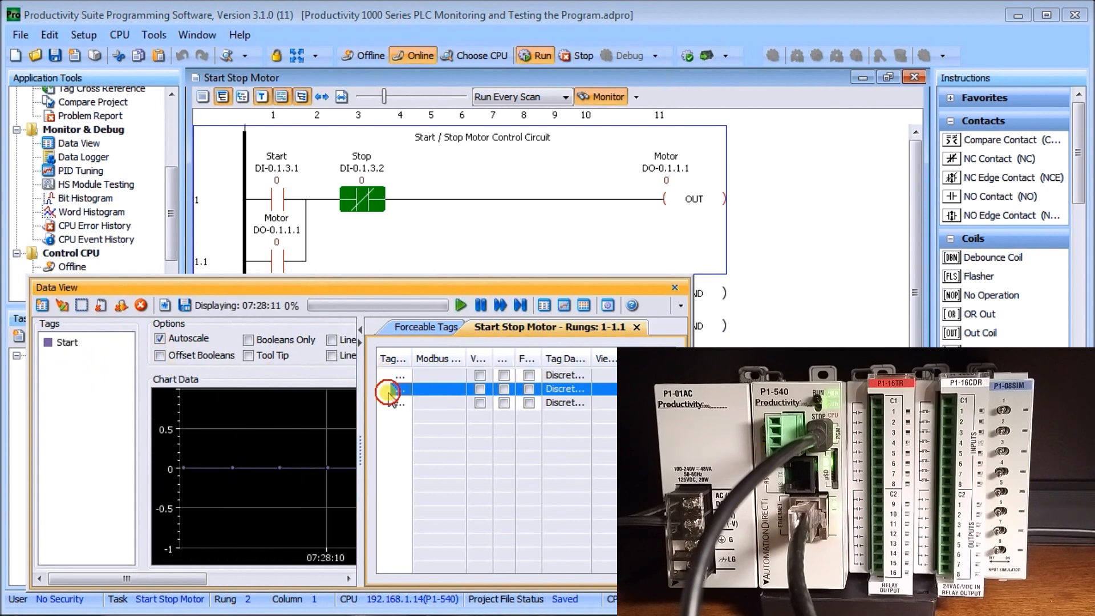
pyautogui.moveTo(100, 377); pyautogui.dragTo(39, 371)
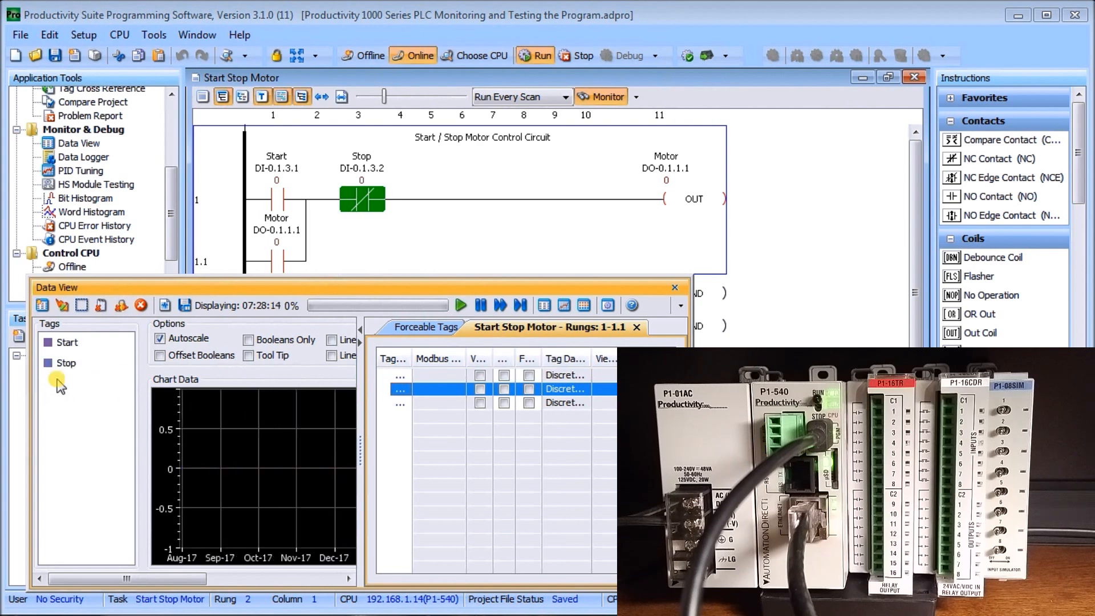
pyautogui.click(389, 405)
pyautogui.moveTo(389, 411); pyautogui.dragTo(55, 413)
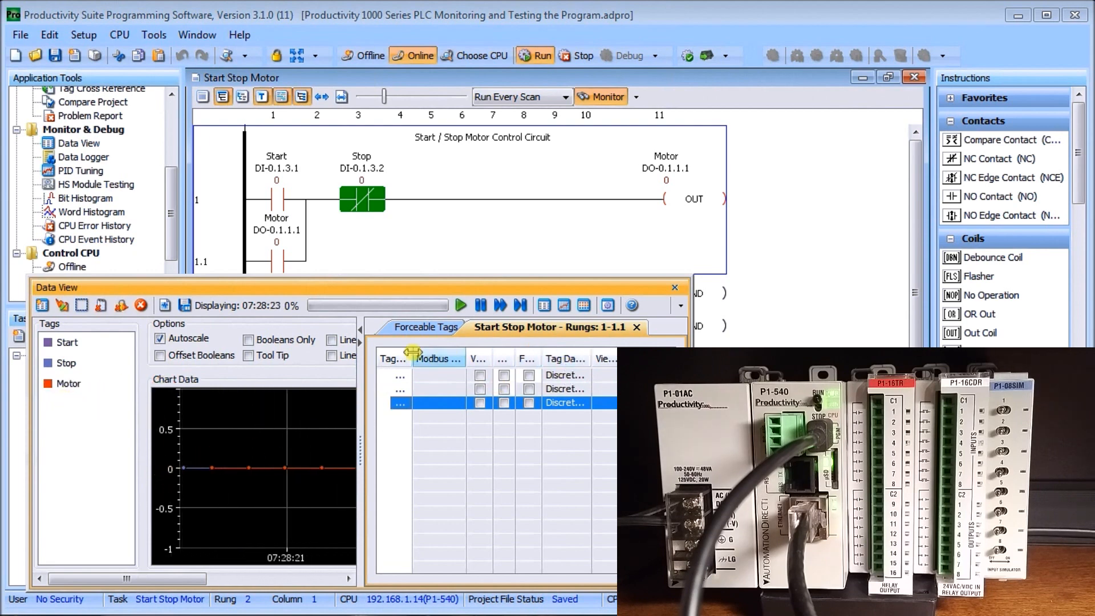
pyautogui.click(359, 341)
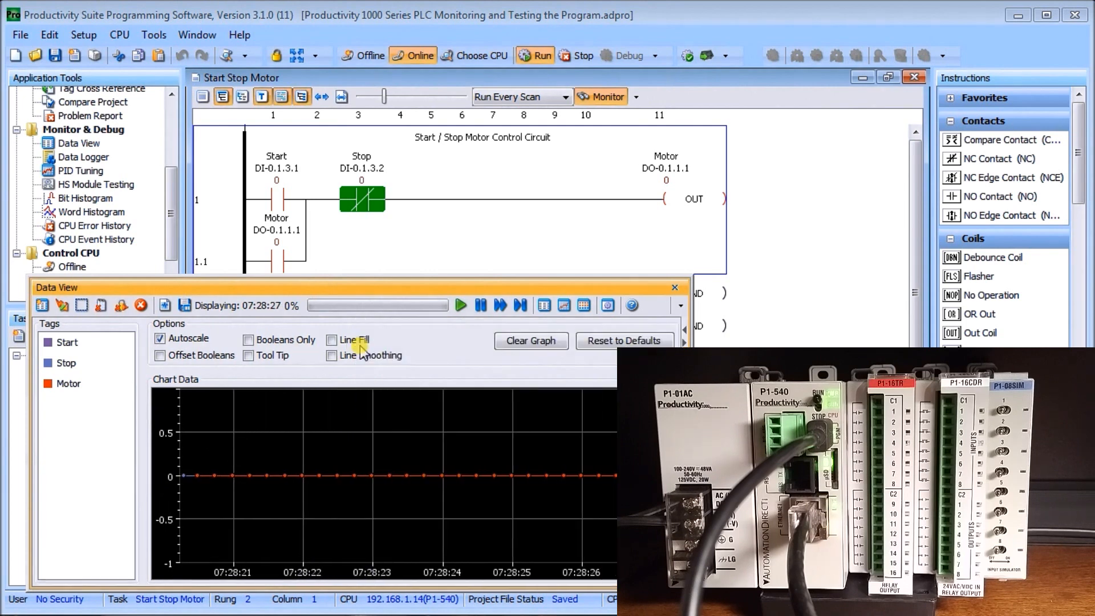